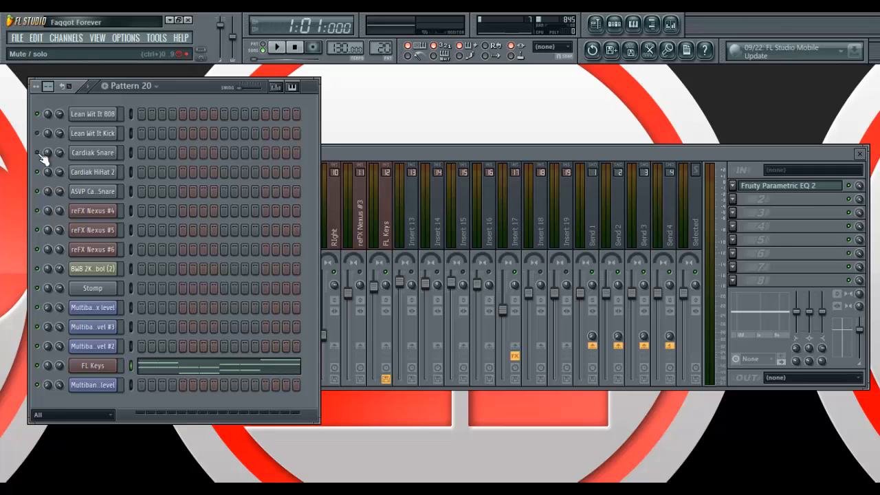
Step: Select the 808 pattern and start playing it
left_click(106, 86)
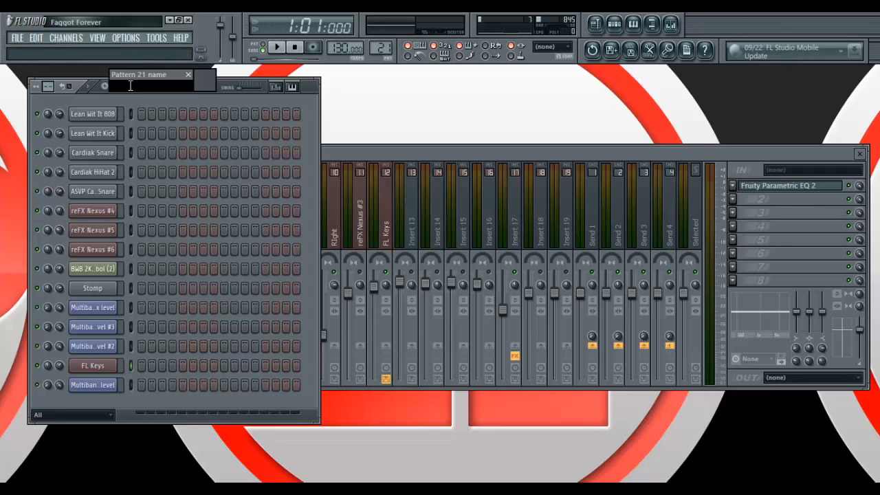
key("Escape")
left_click(155, 88)
left_click(141, 100)
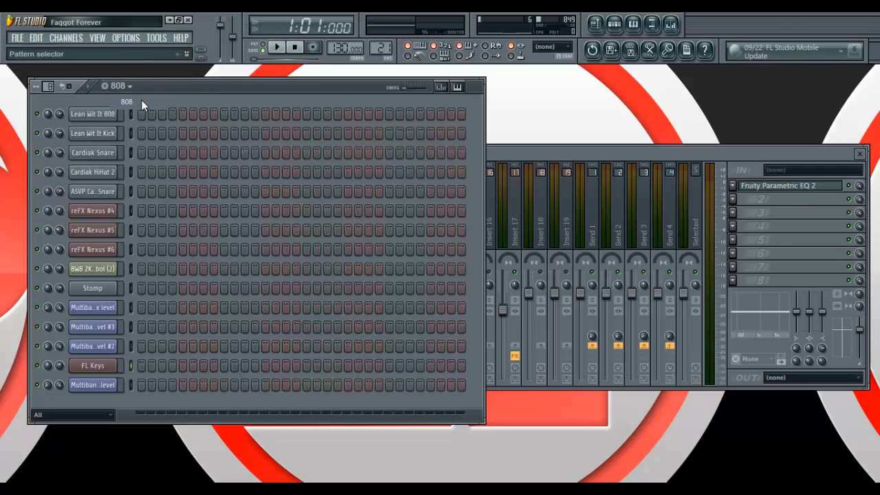
left_click(276, 47)
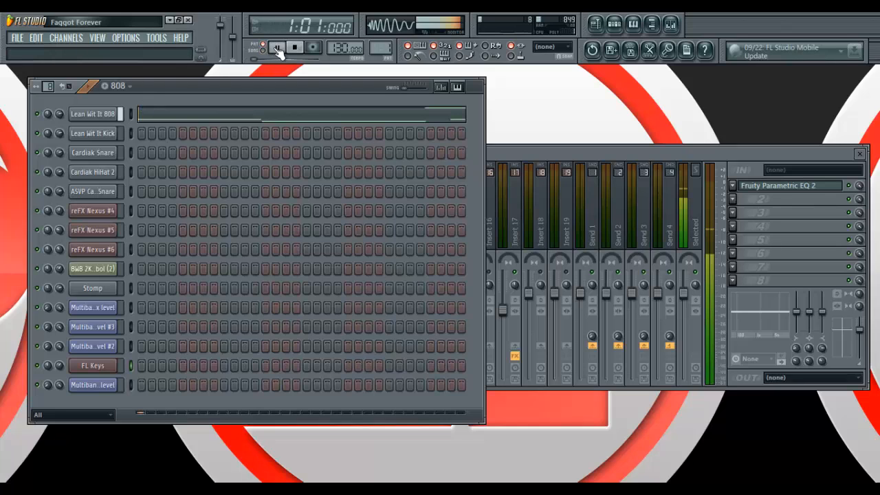
Step: Audition the 808 #2 and 808 #3 patterns one after the other, stopping playback after each
left_click(127, 87)
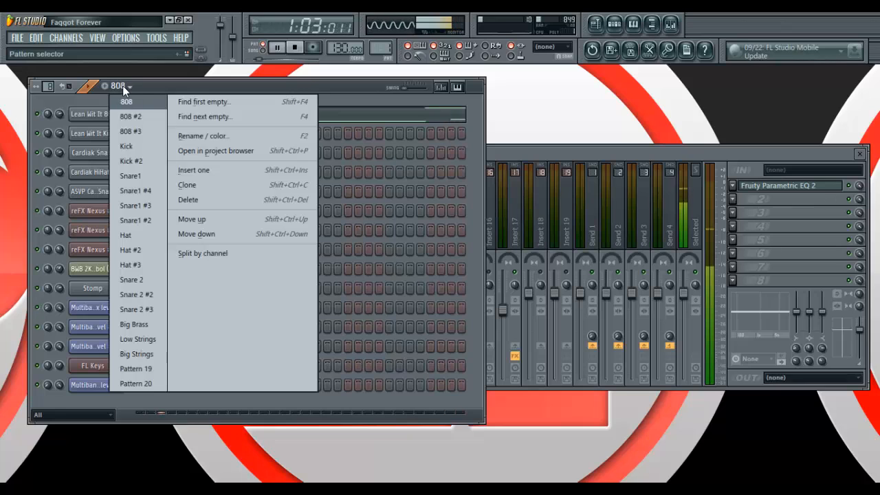
left_click(127, 117)
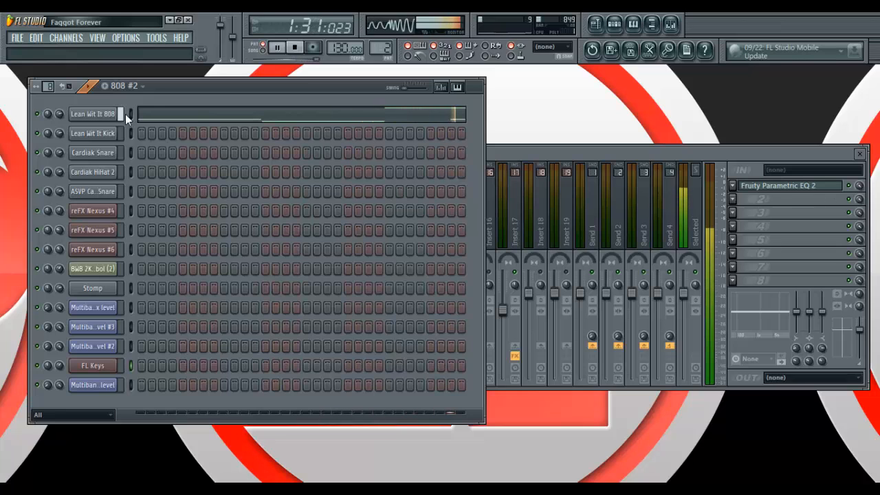
key("space")
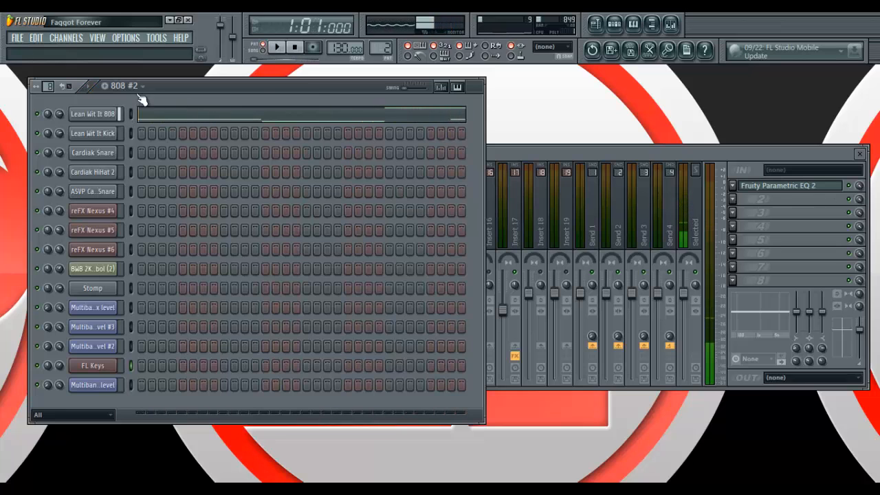
left_click(136, 92)
left_click(141, 127)
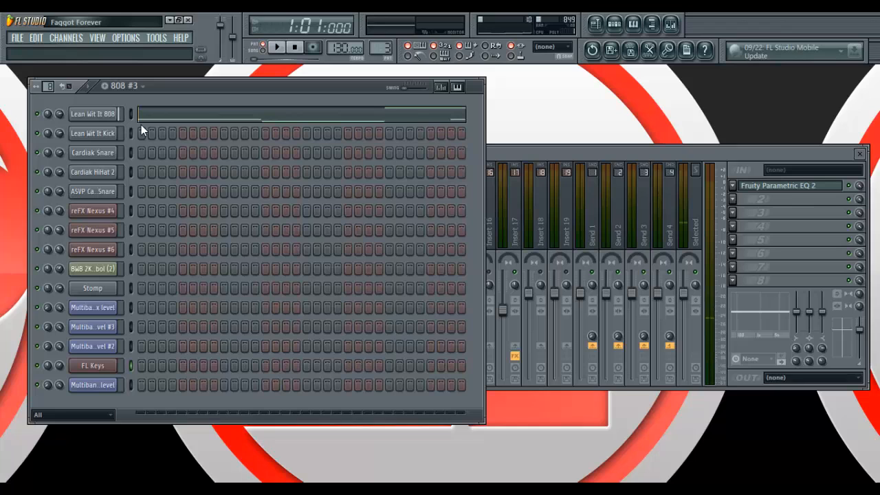
key("space")
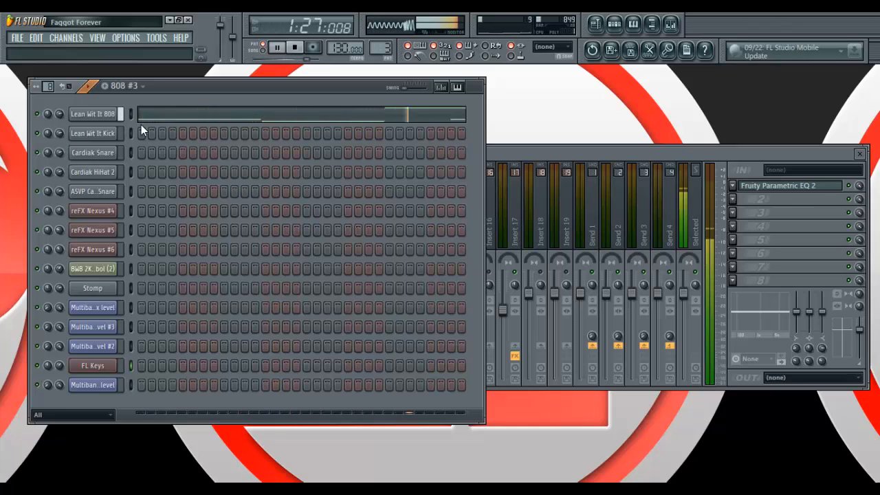
key("space")
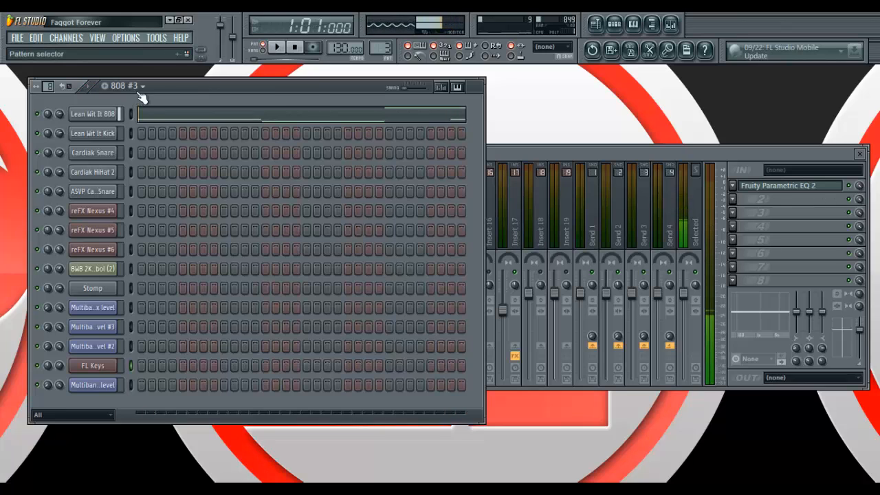
Step: Audition the Kick and Kick #2 patterns in turn, stopping playback after each
left_click(141, 99)
left_click(141, 149)
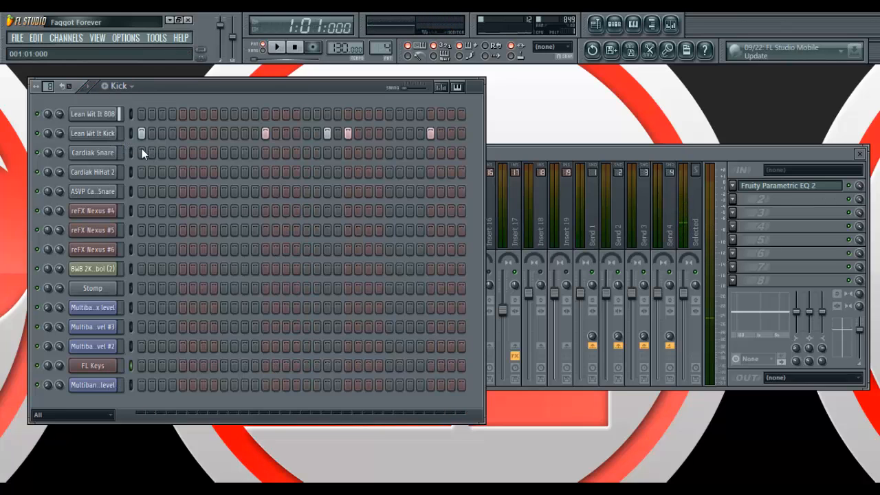
key("space")
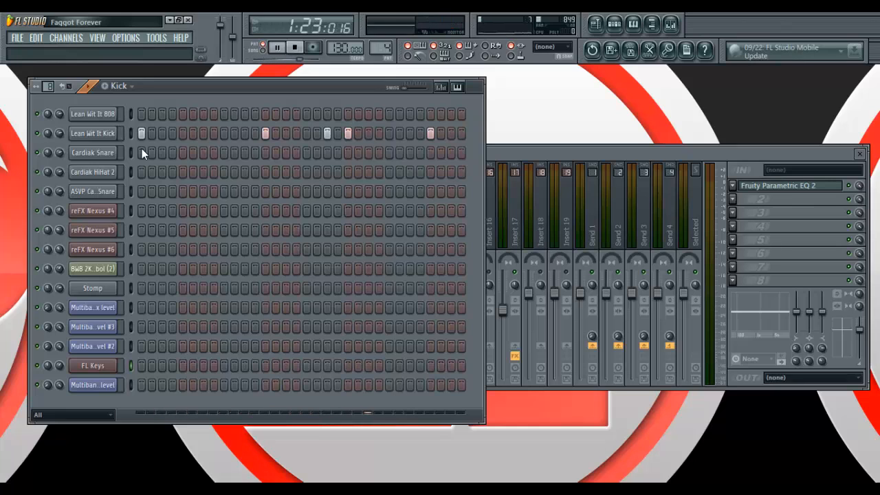
key("space")
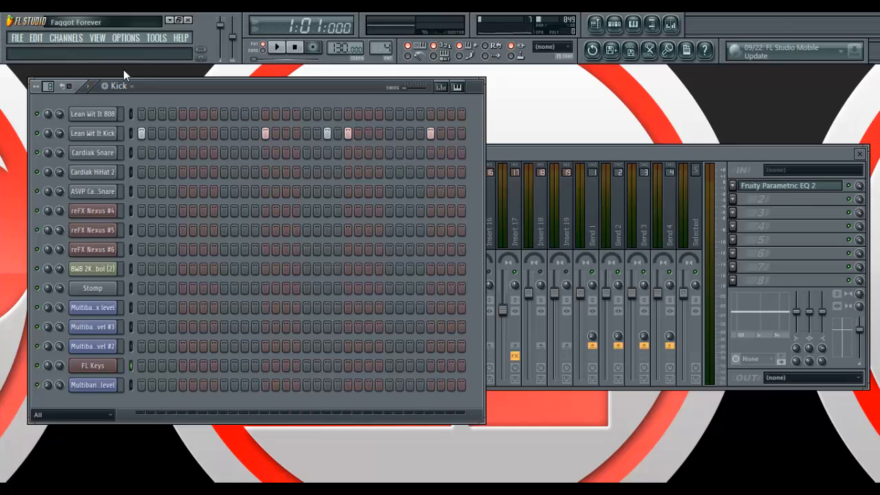
left_click(123, 86)
left_click(129, 160)
key("space")
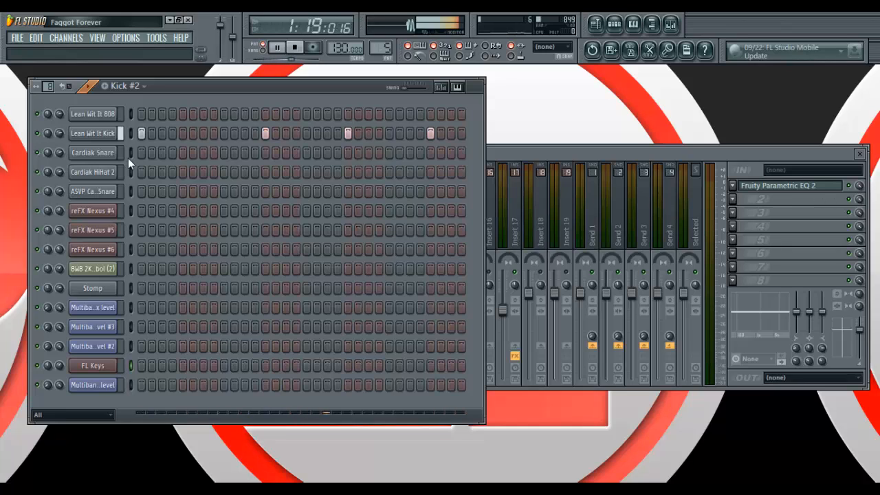
key("space")
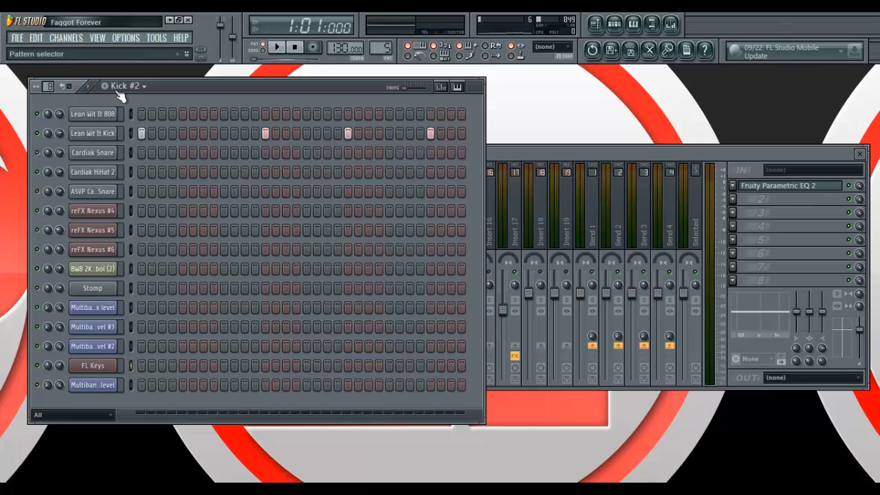
Step: Audition the Snare1 and Snare1 #4 patterns in turn, stopping playback after each
left_click(122, 86)
left_click(131, 176)
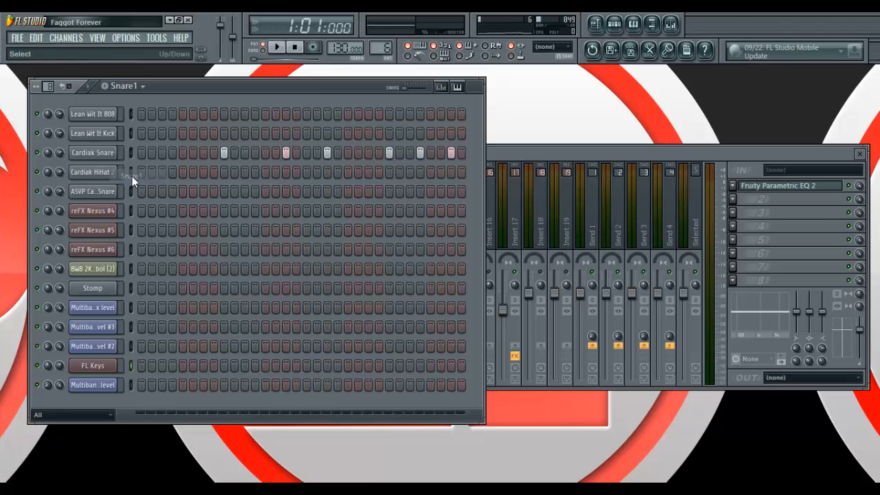
key("space")
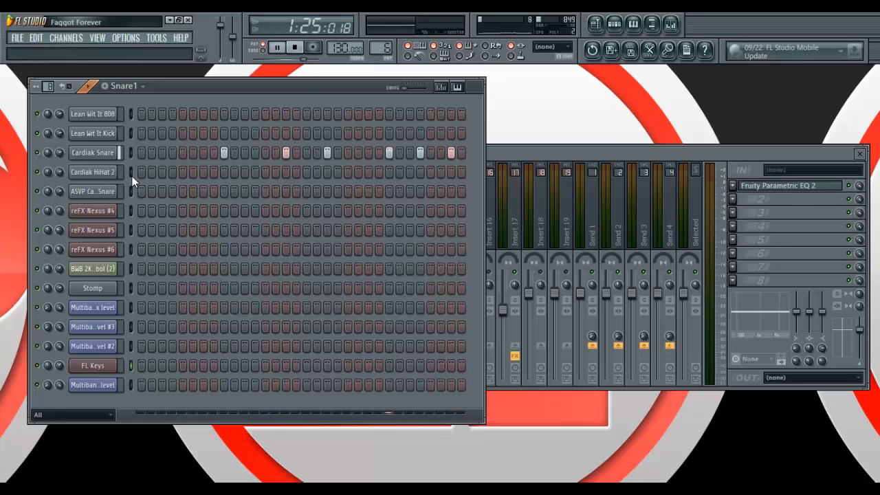
key("space")
left_click(138, 86)
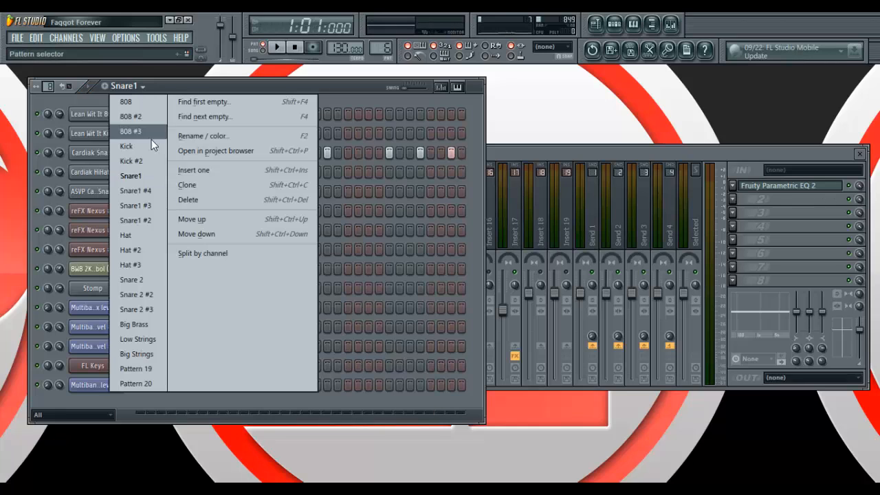
left_click(141, 190)
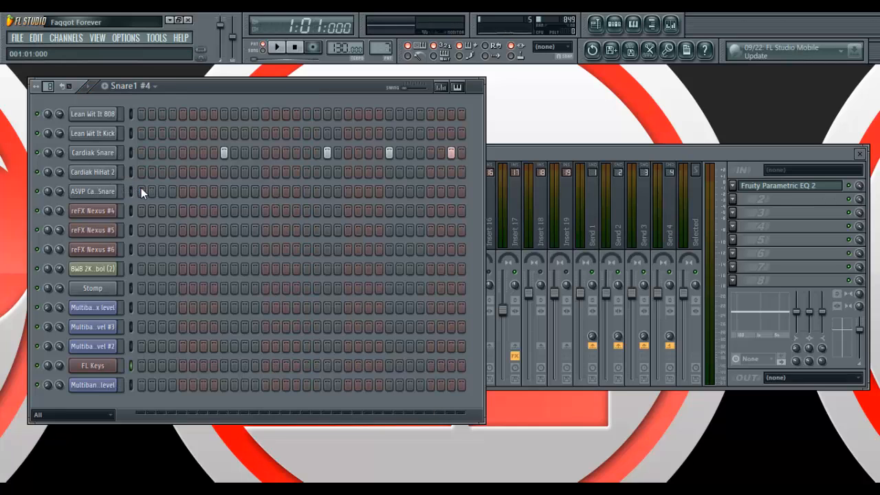
key("space")
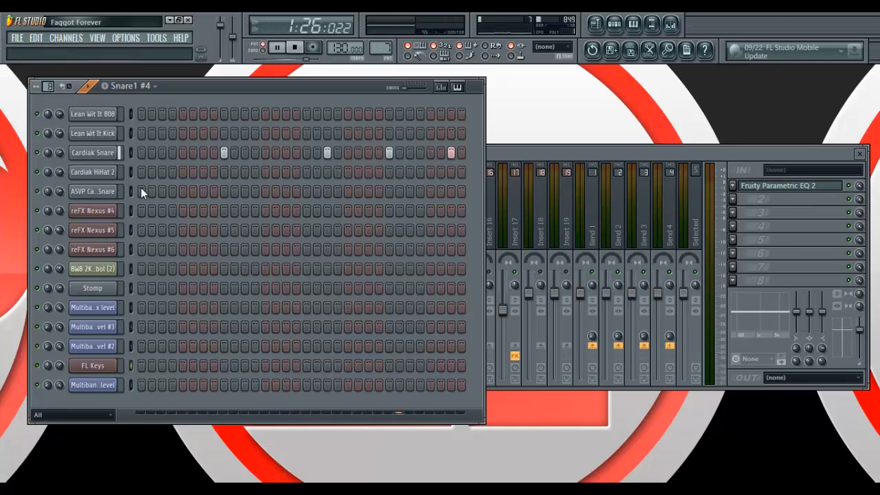
key("space")
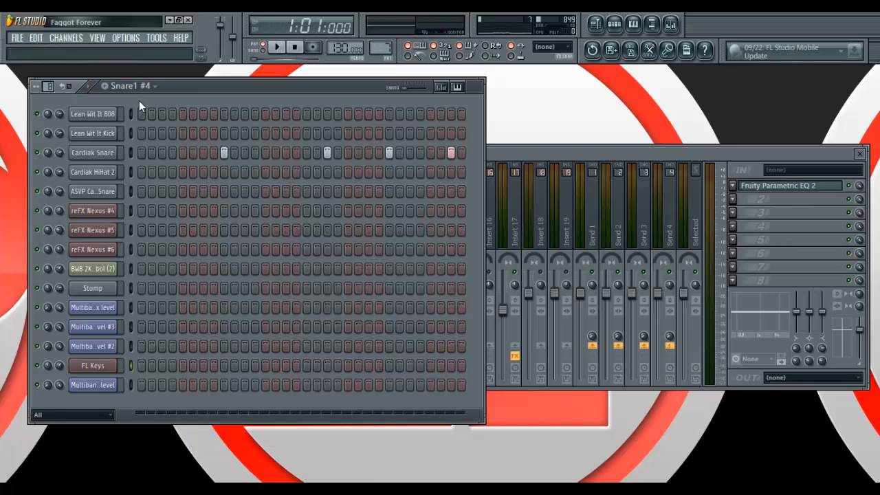
Step: Audition the Snare1 #3 and Snare1 #2 patterns in turn, stopping playback after each
left_click(128, 86)
left_click(149, 201)
key("space")
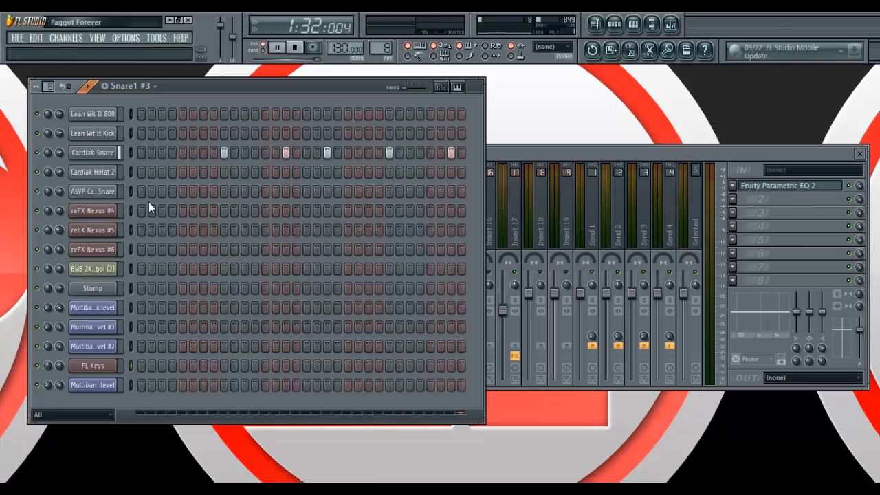
key("space")
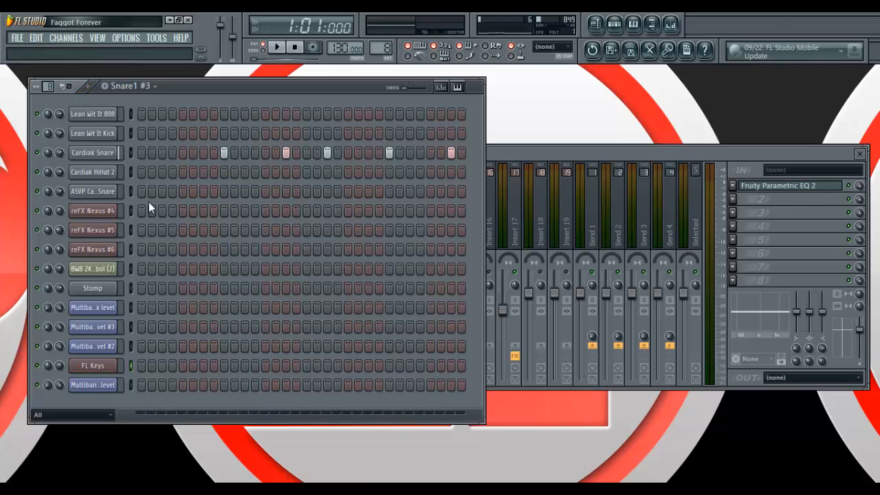
left_click(127, 85)
left_click(150, 226)
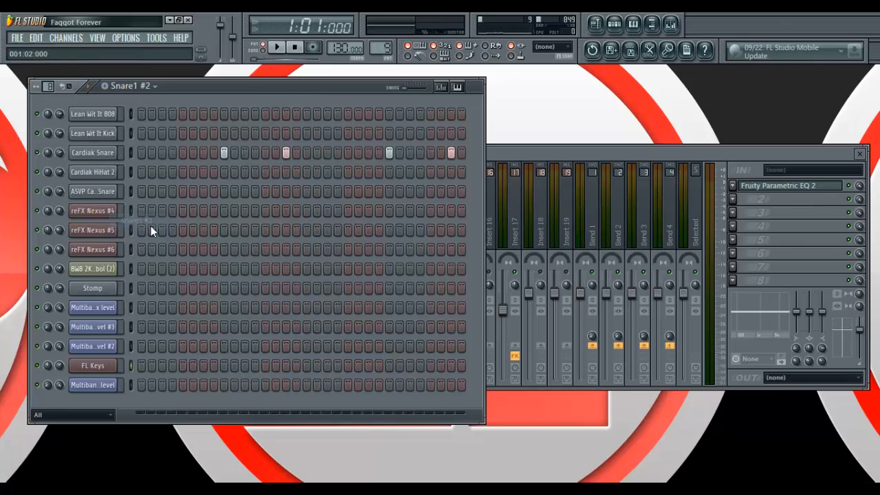
key("space")
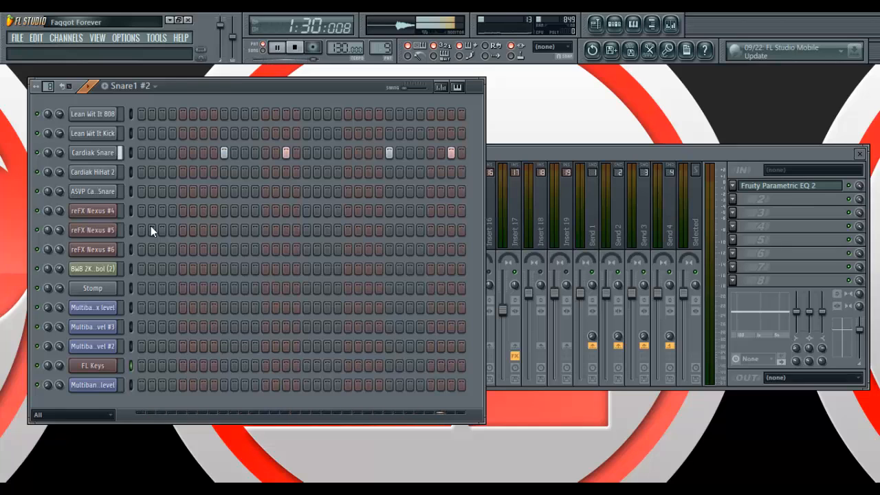
key("space")
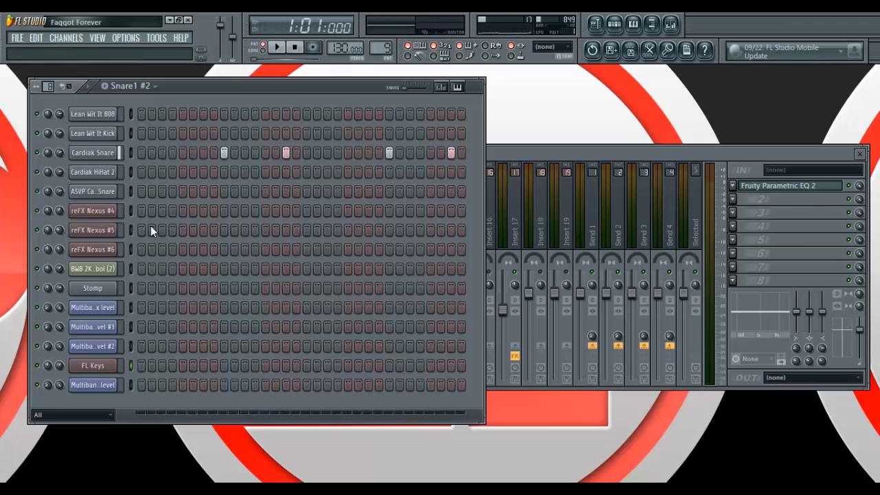
Step: Play the Hat pattern, switch to Hat #2 during playback, and stop after listening
left_click(135, 85)
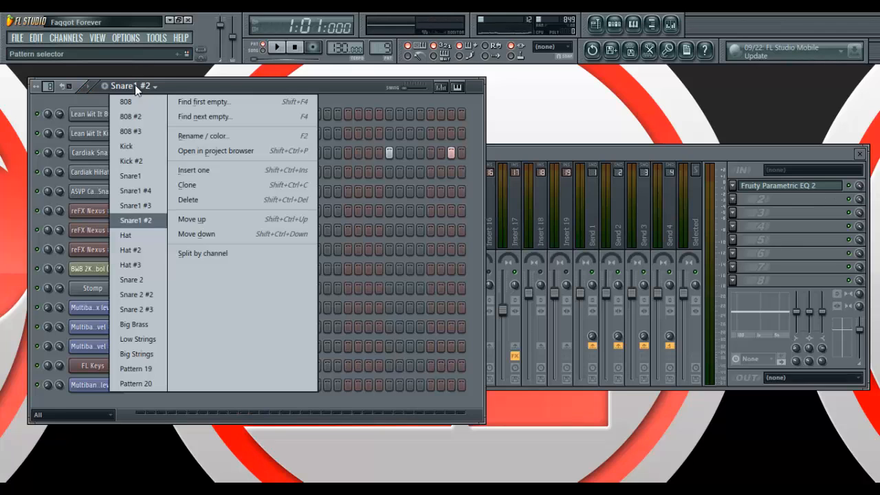
left_click(137, 234)
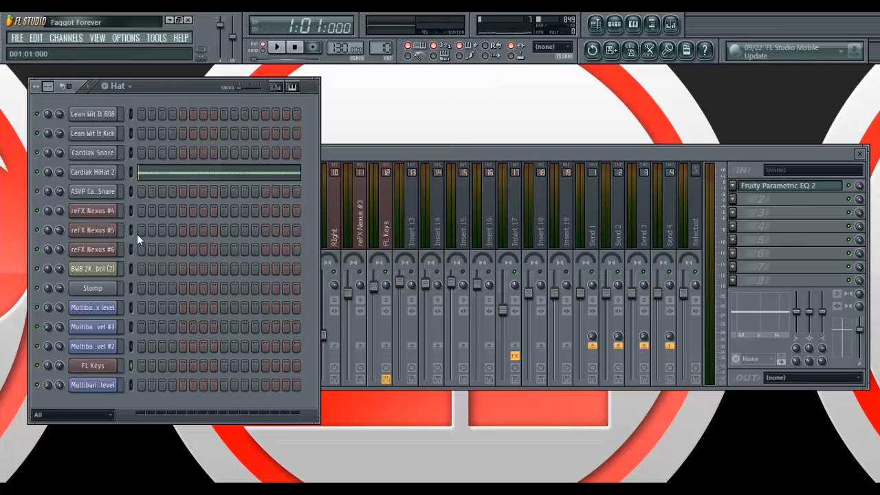
key("space")
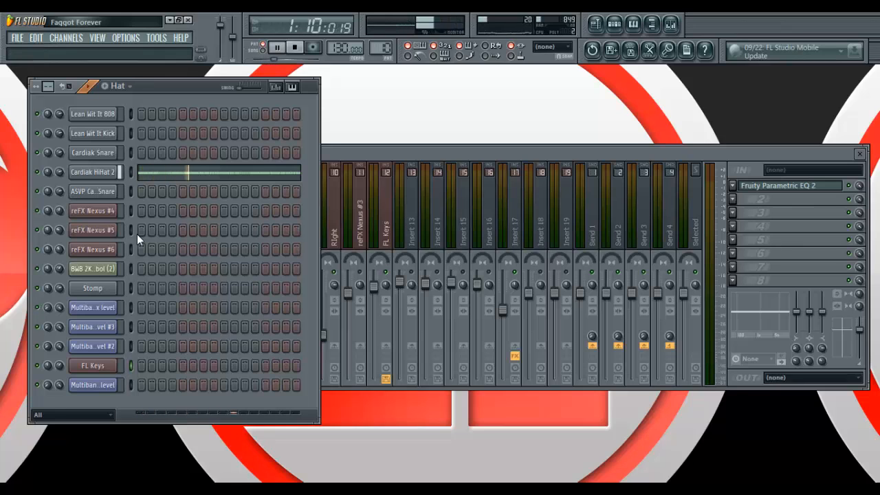
left_click(117, 86)
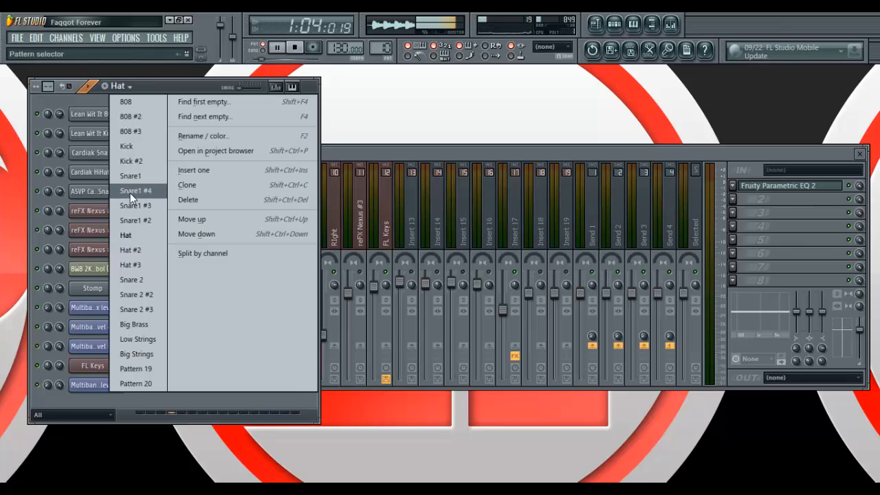
left_click(120, 252)
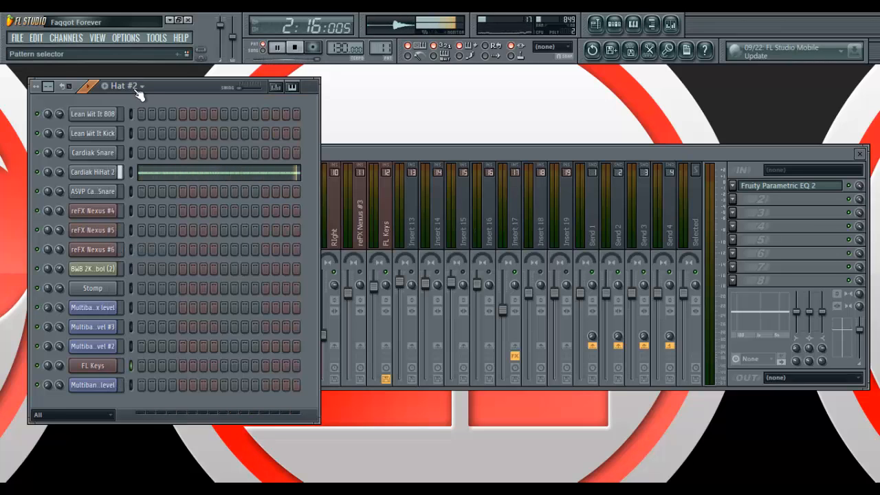
key("space")
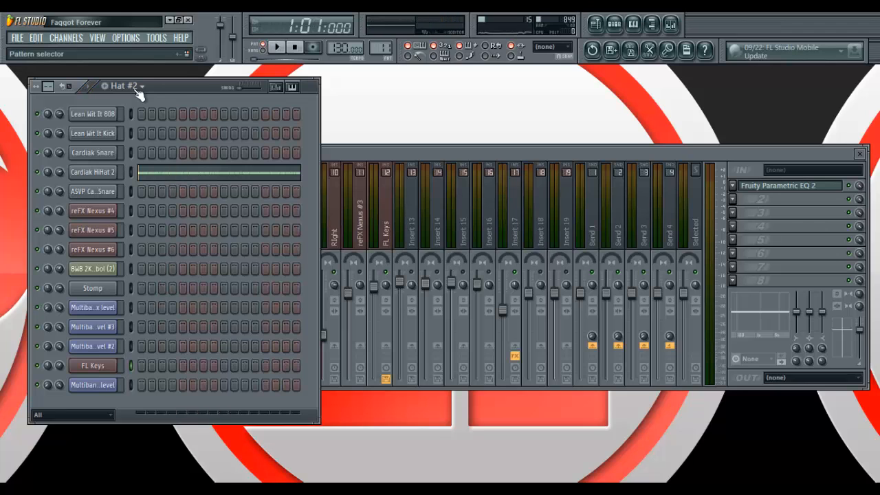
Step: Select the Hat #3 pattern and play it through, stopping playback at the end
left_click(133, 88)
left_click(151, 259)
key("space")
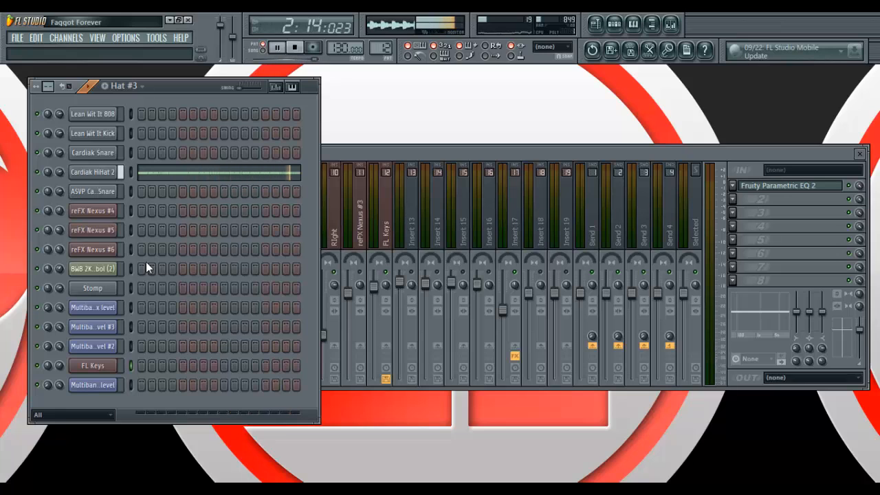
key("space")
Step: Select the Snare 2 pattern and play it, stopping playback after listening
left_click(135, 86)
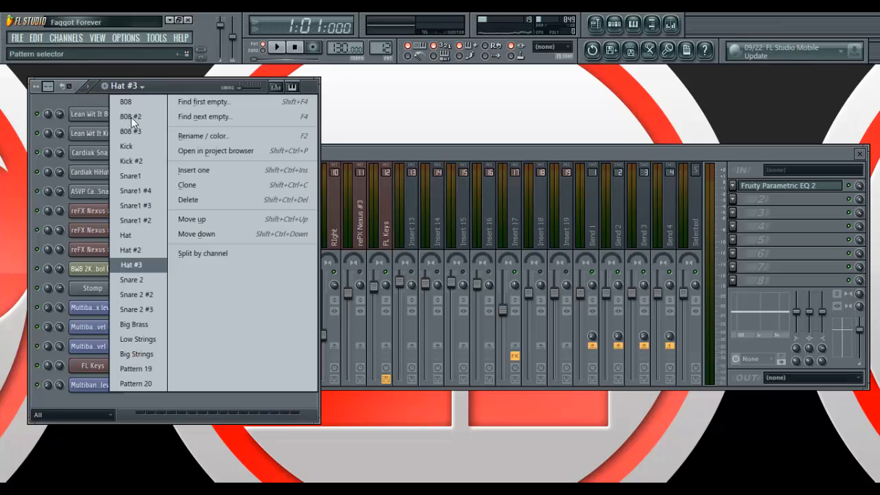
left_click(143, 286)
key("space")
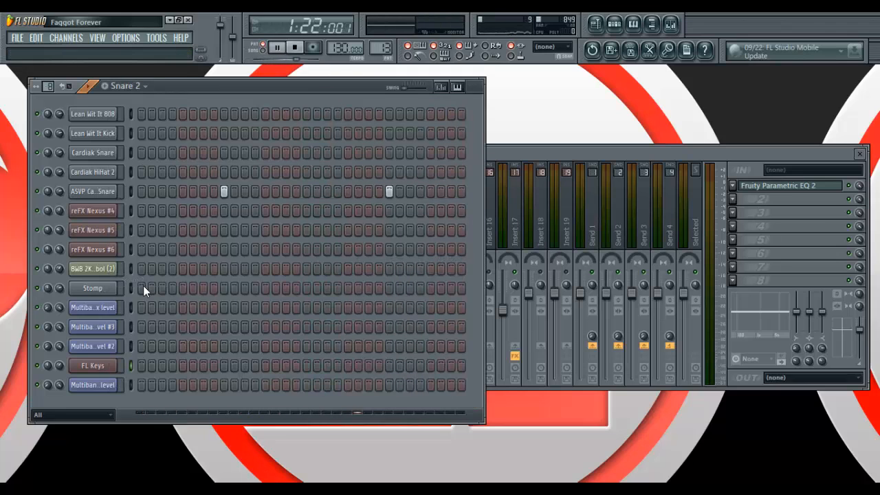
key("space")
Step: Switch to the Snare 2 #2 pattern and audition it, stopping playback after listening
left_click(136, 93)
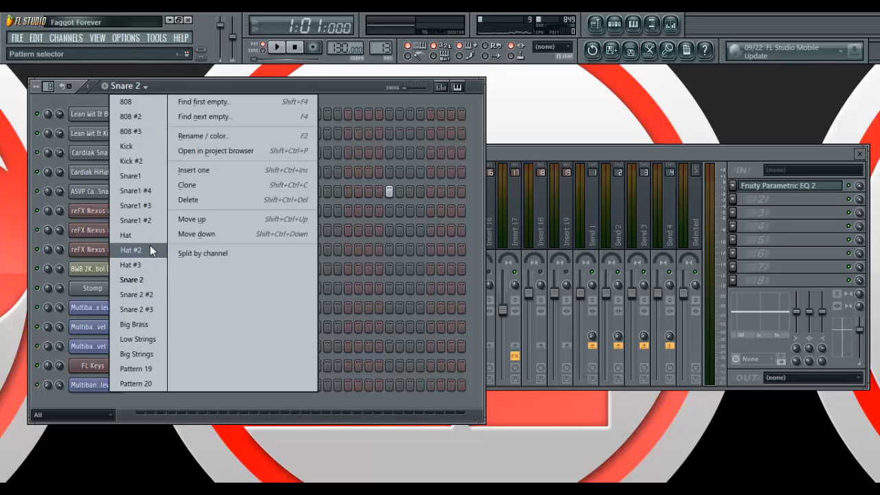
left_click(147, 298)
key("space")
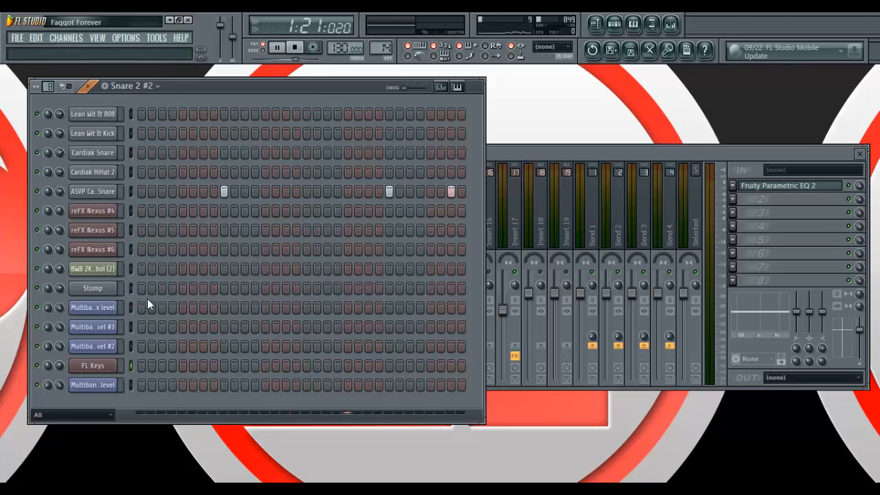
key("space")
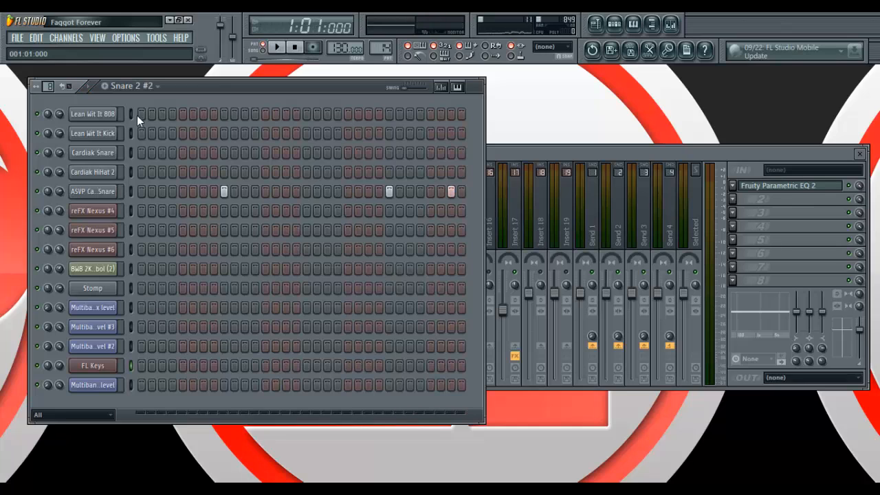
Step: Select the Snare 2 #3 pattern and play it twice, stopping playback each time
left_click(135, 98)
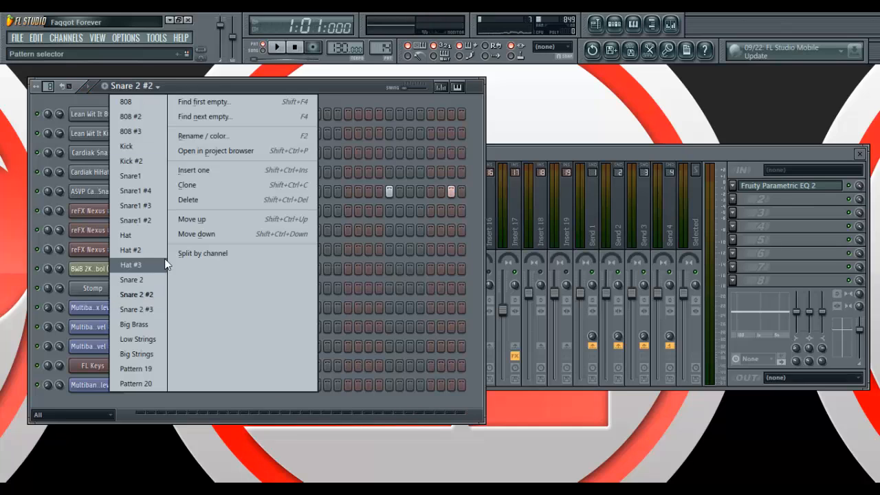
left_click(132, 313)
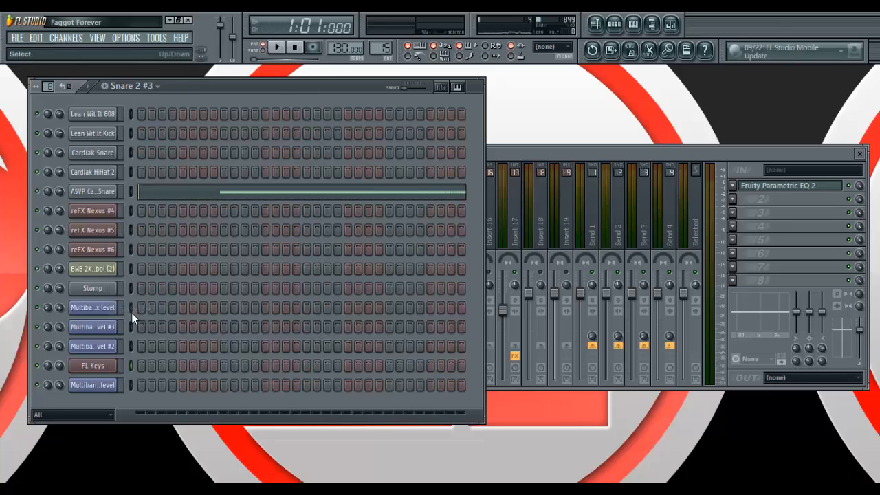
key("space")
key("space")
key("space")
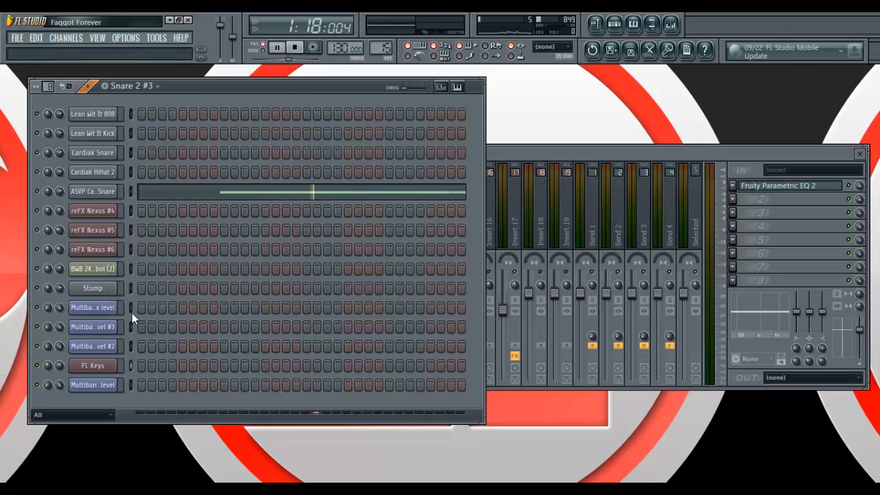
key("space")
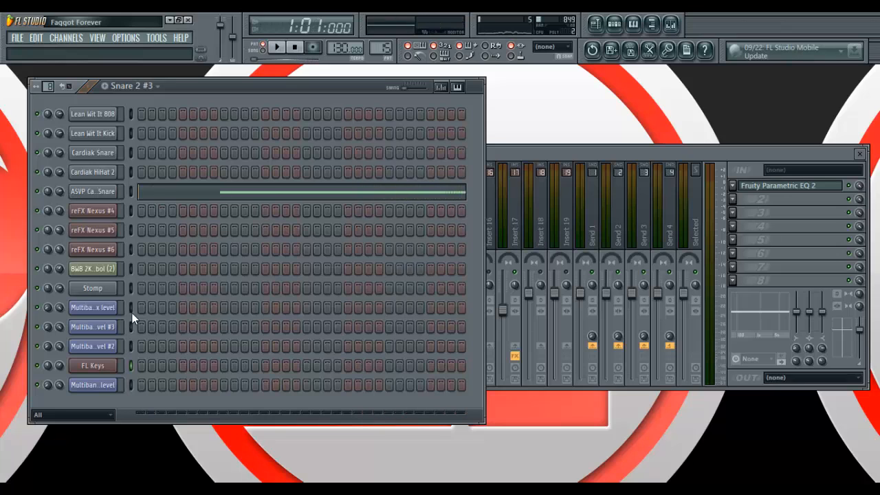
Step: Select the Big Brass pattern and start playing it
left_click(152, 90)
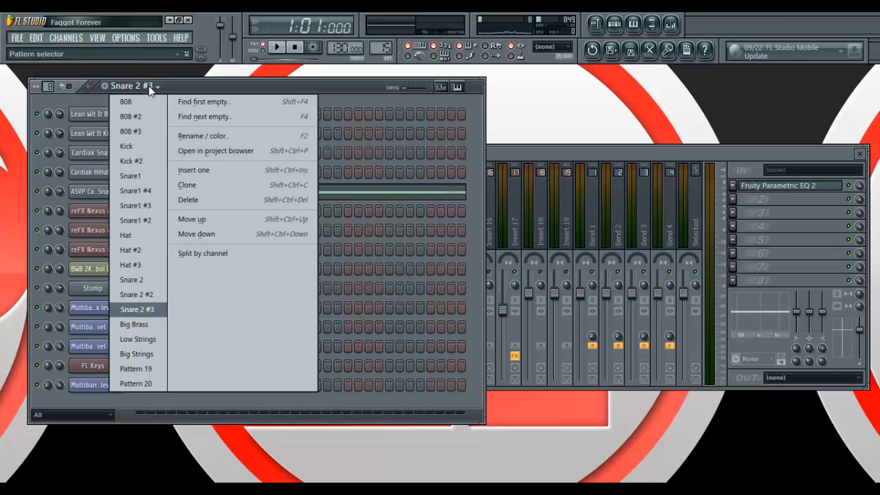
left_click(128, 327)
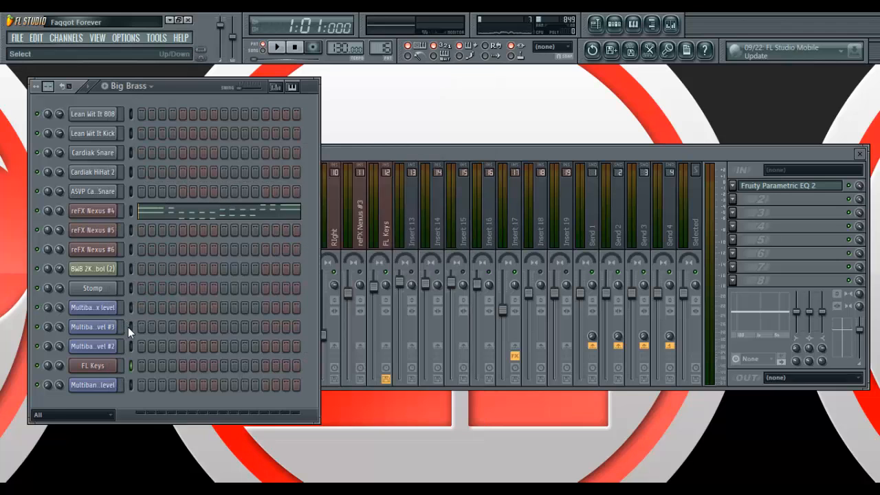
key("space")
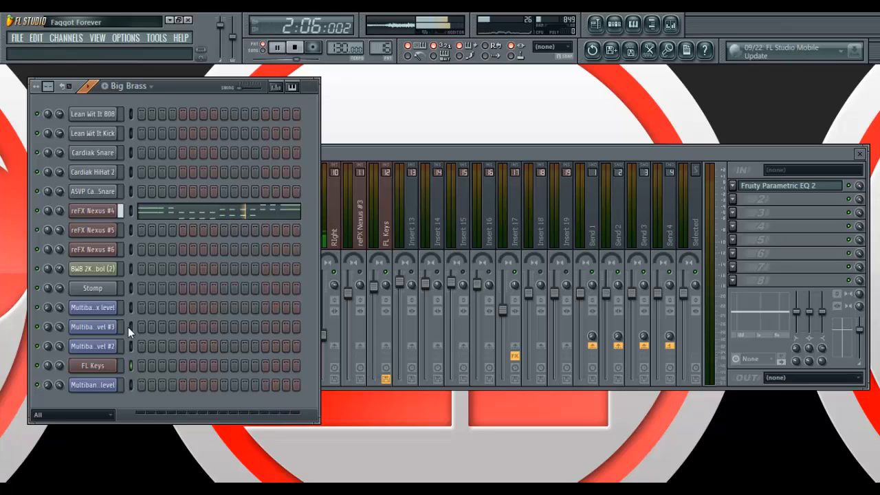
Step: Switch to Low Strings and Big Strings in turn while playback runs, and stop after listening
left_click(124, 85)
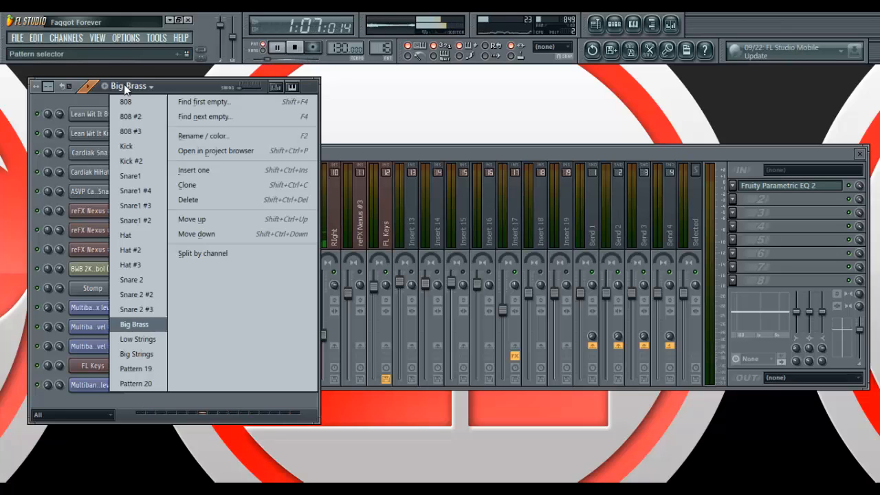
left_click(134, 337)
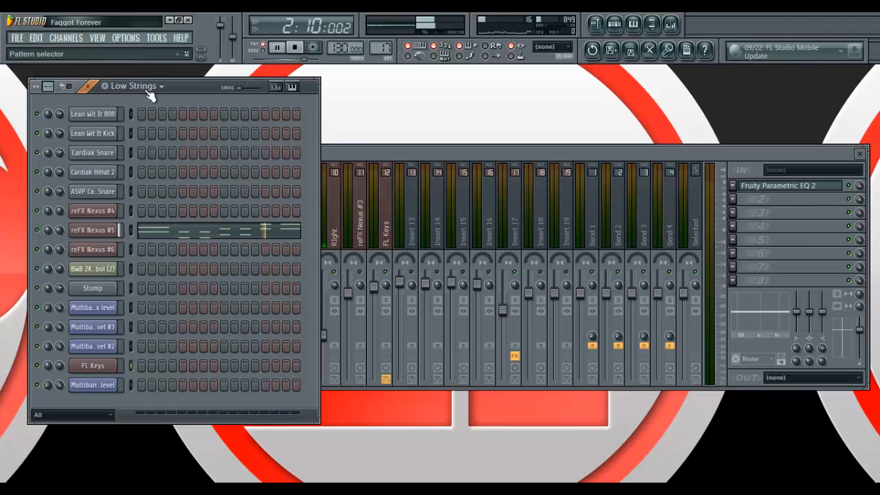
left_click(148, 90)
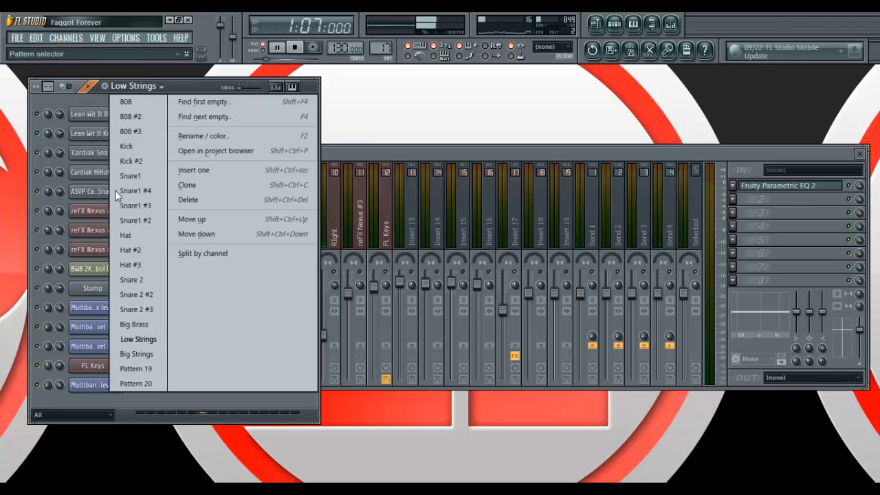
left_click(125, 354)
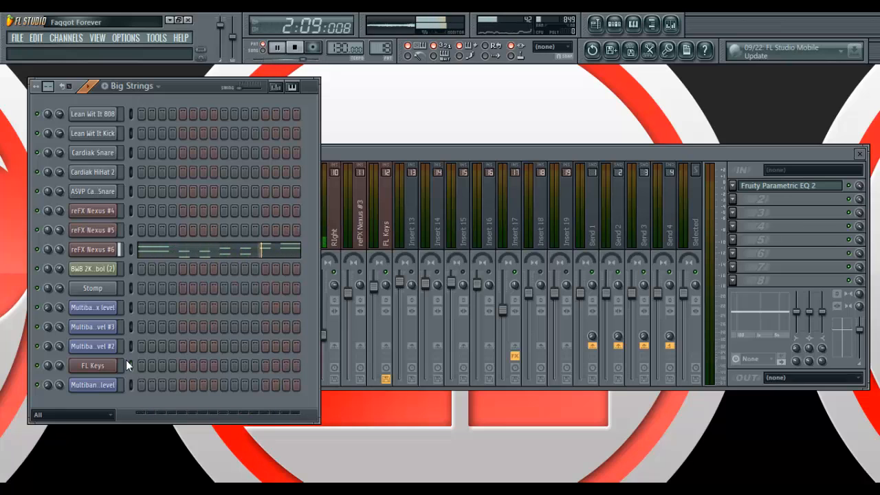
key("space")
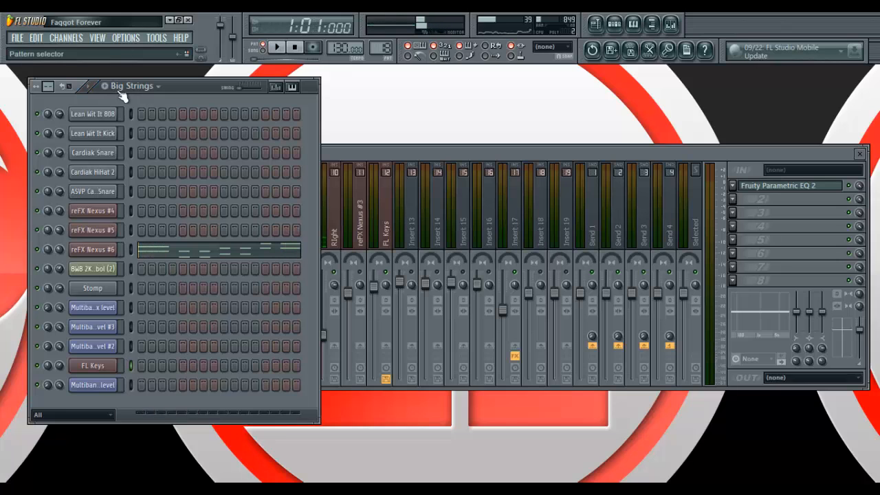
Step: Select Pattern 19 with the Stomp hits and play it, stopping playback after listening
left_click(129, 88)
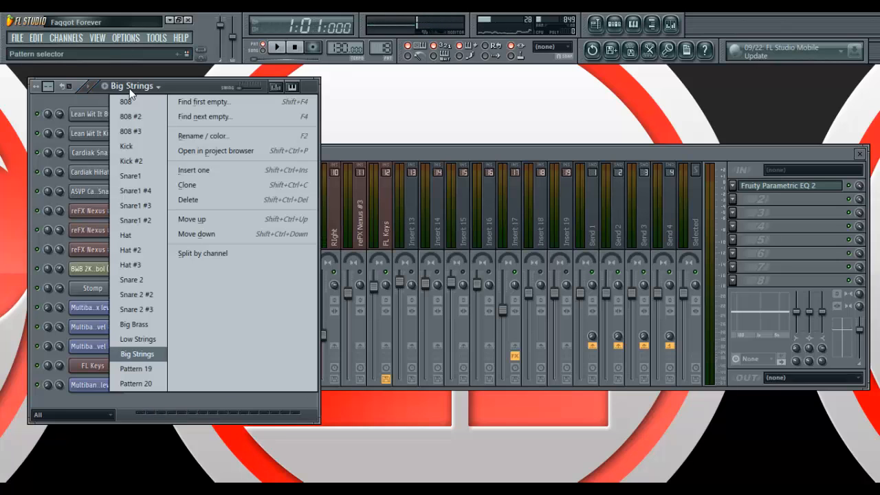
left_click(139, 369)
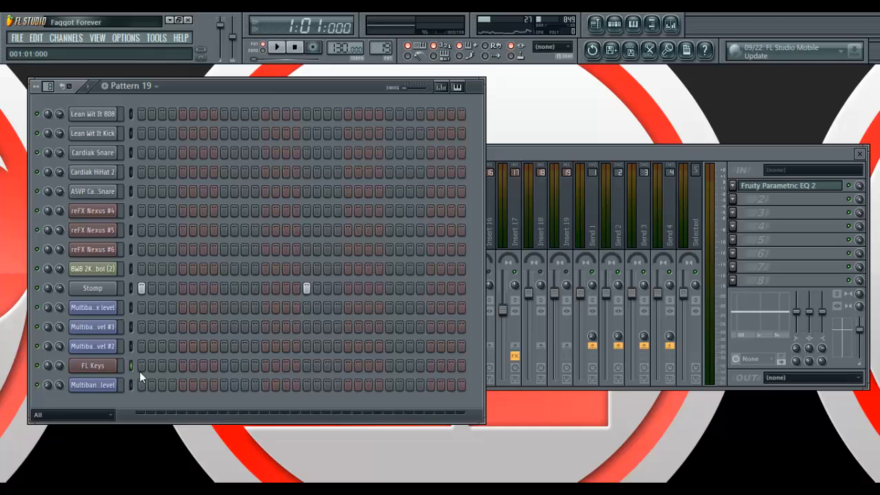
key("space")
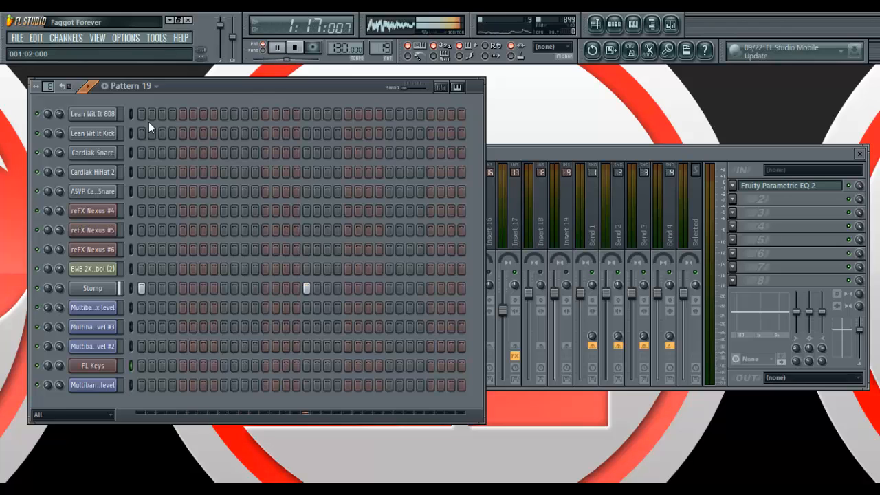
key("space")
Step: Audition the FL Keys melody in Pattern 20 and stop playback after listening
left_click(138, 85)
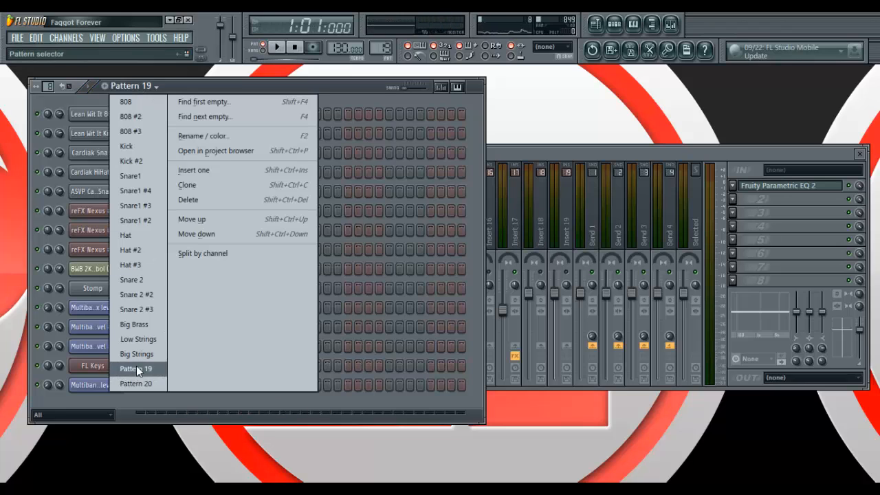
left_click(134, 384)
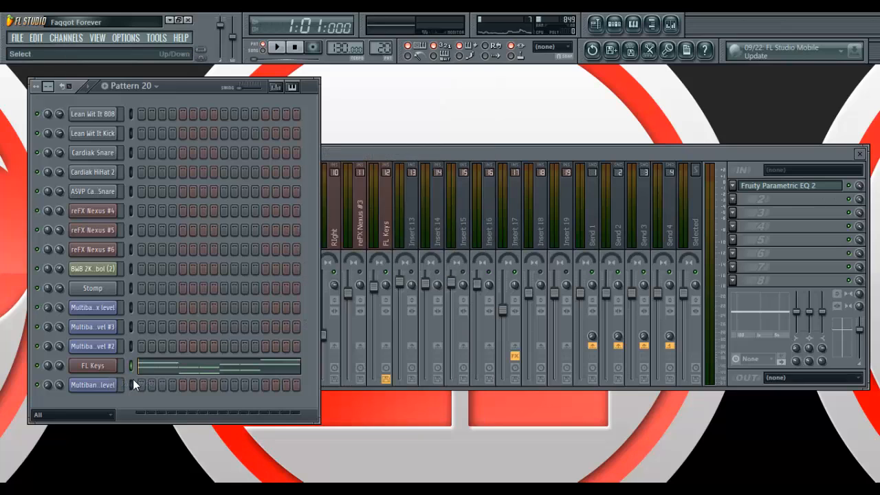
key("space")
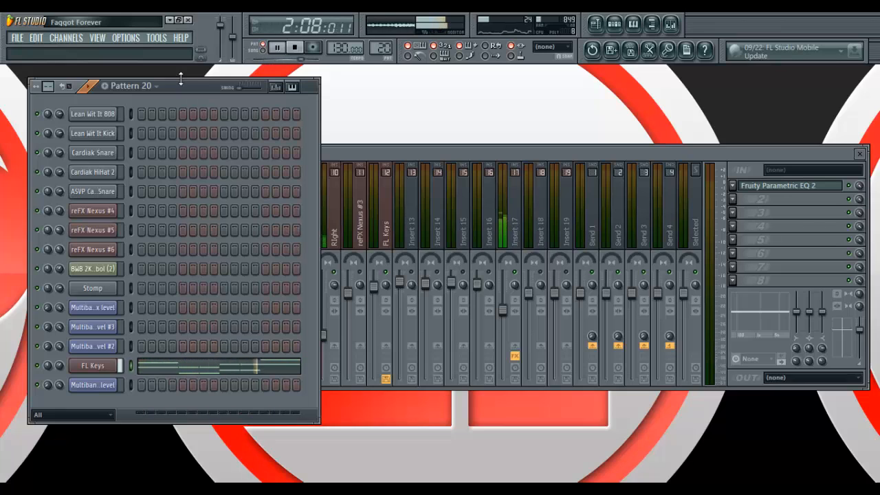
key("space")
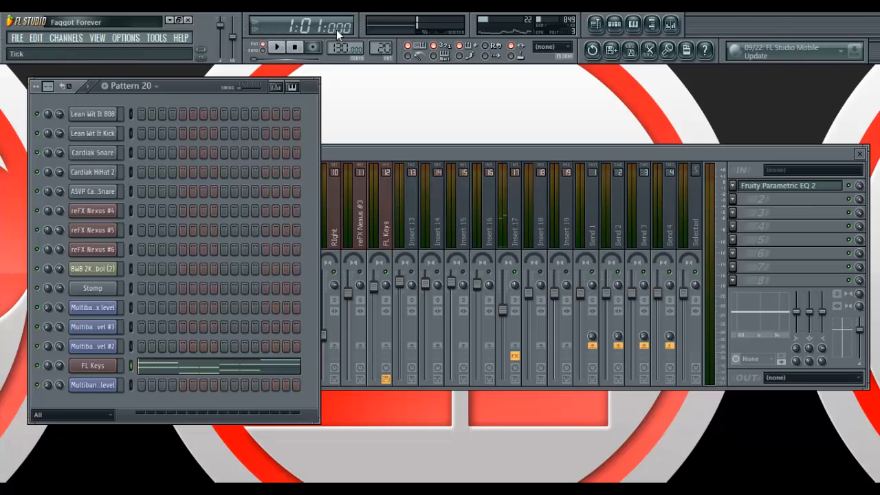
Step: Select the 808 pattern and open the Playlist, showing the arrangement from Track 1 over about 45 bars
left_click(147, 87)
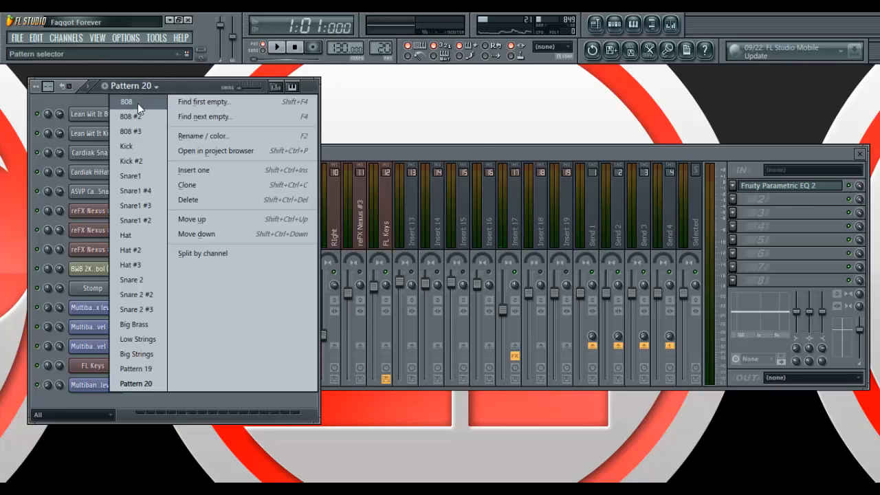
left_click(138, 103)
left_click(589, 26)
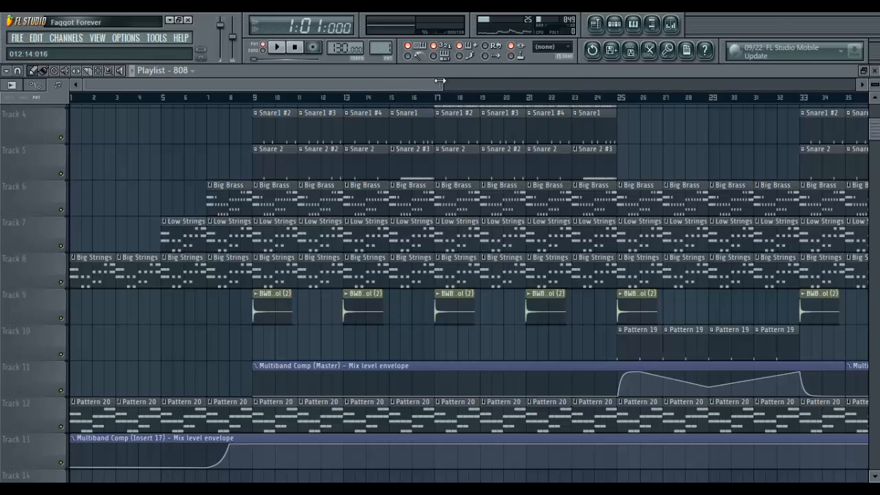
left_click_drag(437, 83, 539, 83)
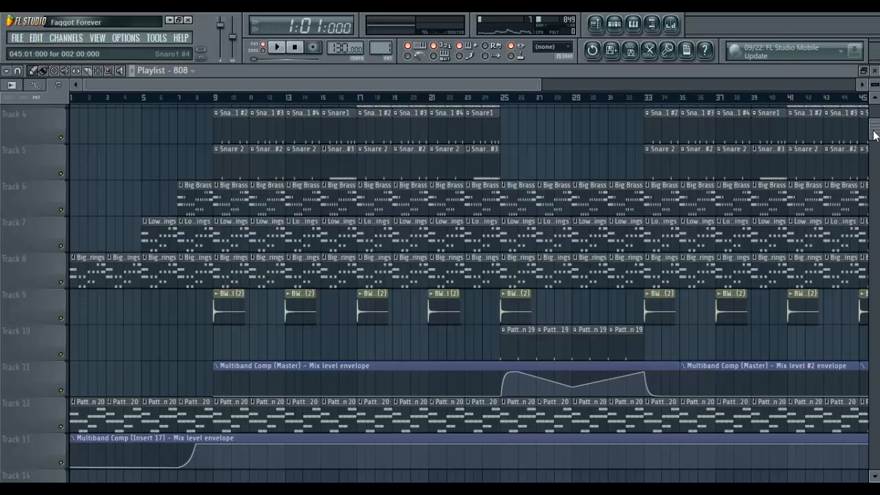
scroll(873, 135, "up", 3)
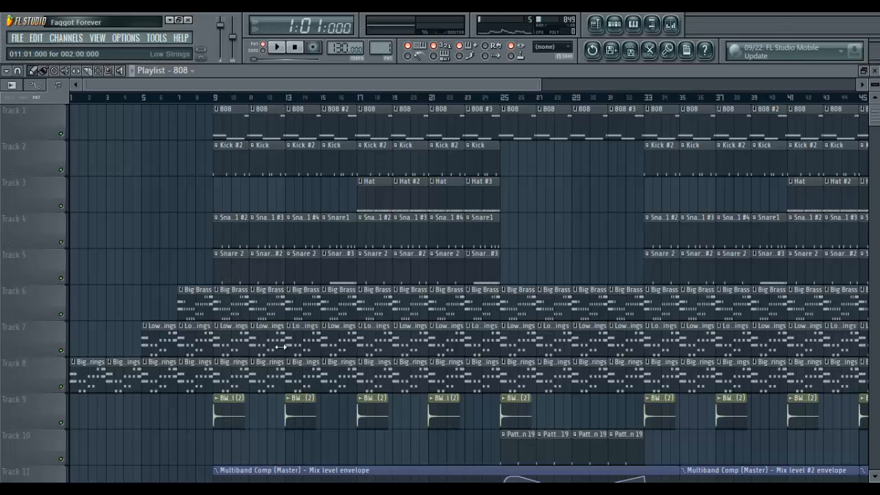
Step: Place the song position marker just before bar 9 in the Playlist
left_click_drag(242, 86, 213, 88)
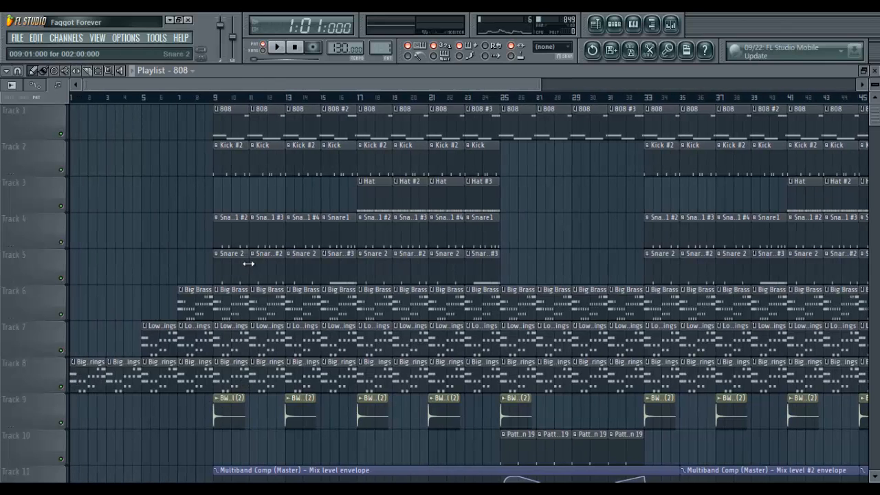
left_click(212, 98)
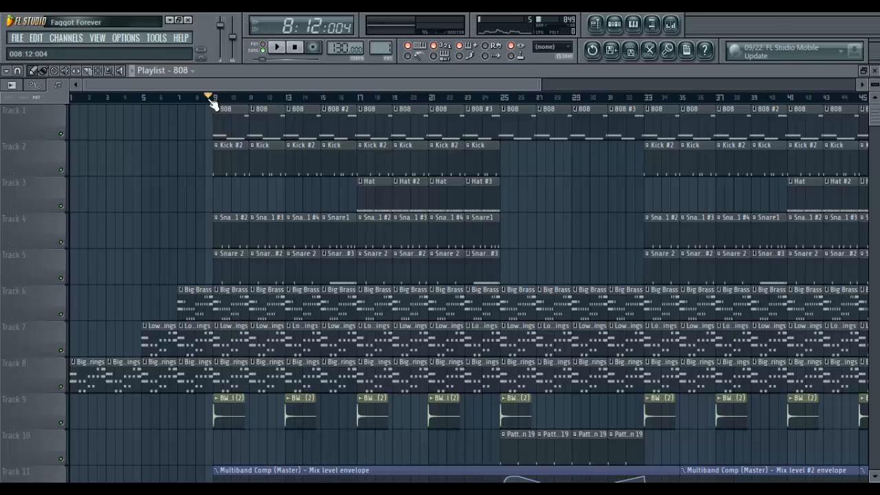
Step: Open the Kick pattern from its bar 11 clip on Track 2 to inspect its steps, and return to the Playlist
right_click(253, 149)
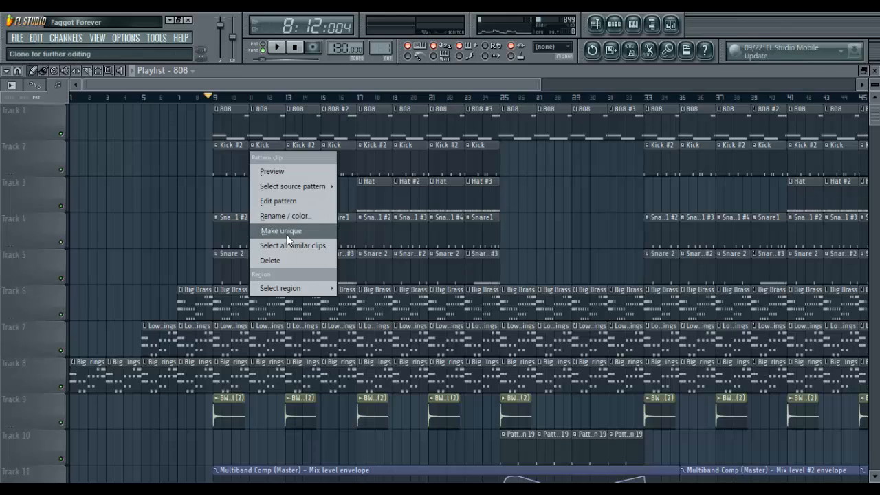
left_click(267, 148)
double_click(267, 148)
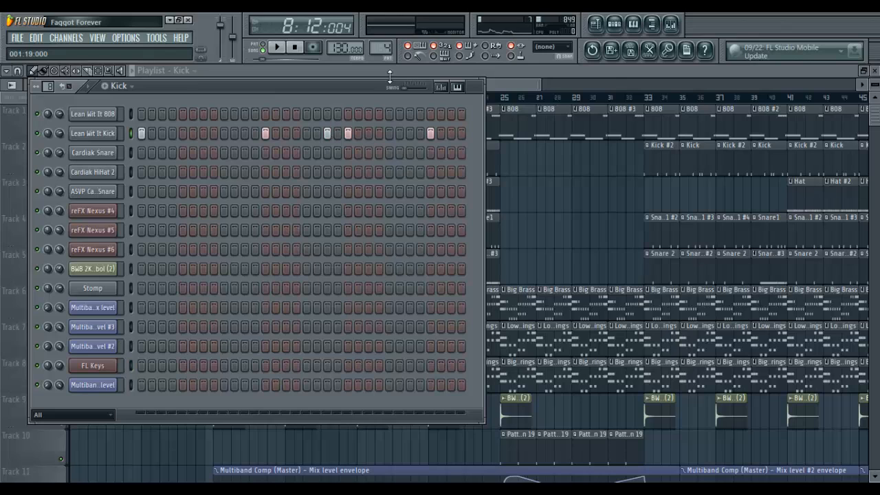
left_click(490, 65)
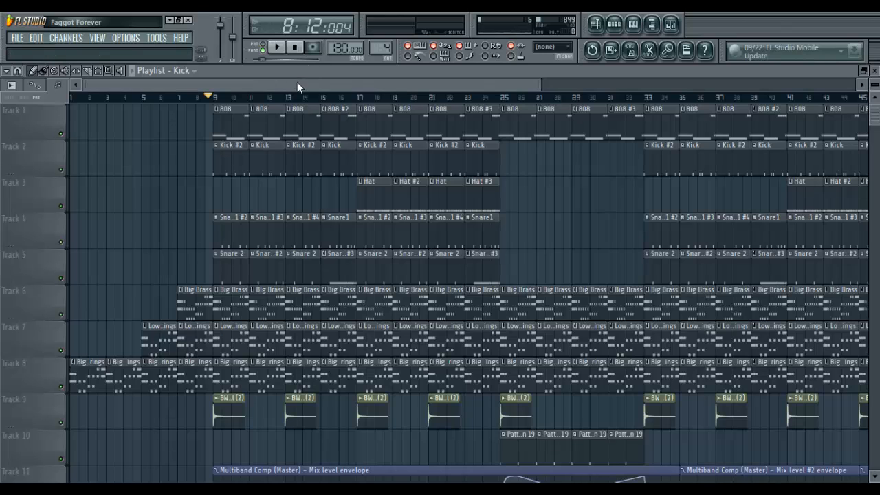
Step: Preview the BWB 2K Cymbol (2) clip at bar 9 on Track 9
left_click_drag(297, 81, 237, 81)
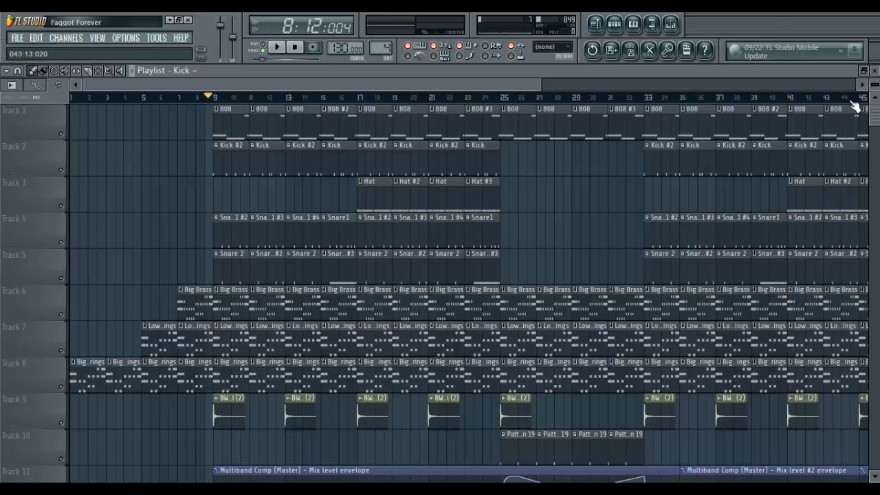
mouse_move(875, 106)
left_mouse_down()
mouse_move(871, 143)
mouse_move(868, 104)
left_mouse_up()
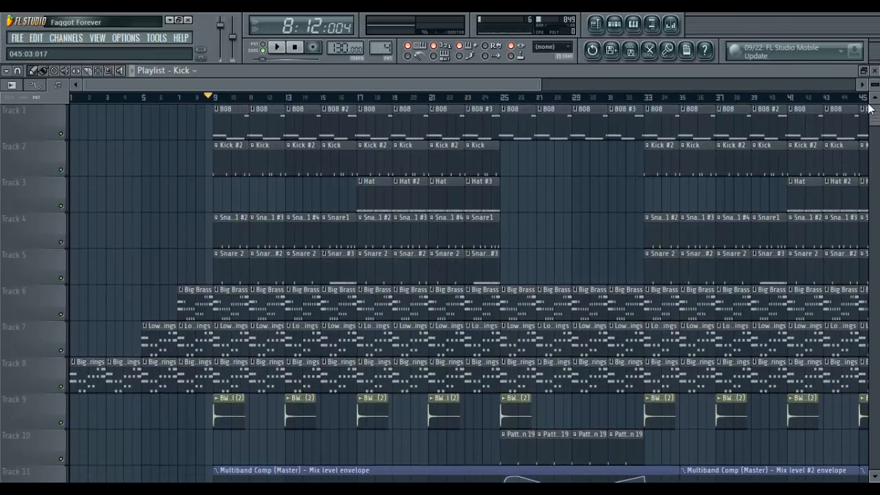
left_click(233, 409)
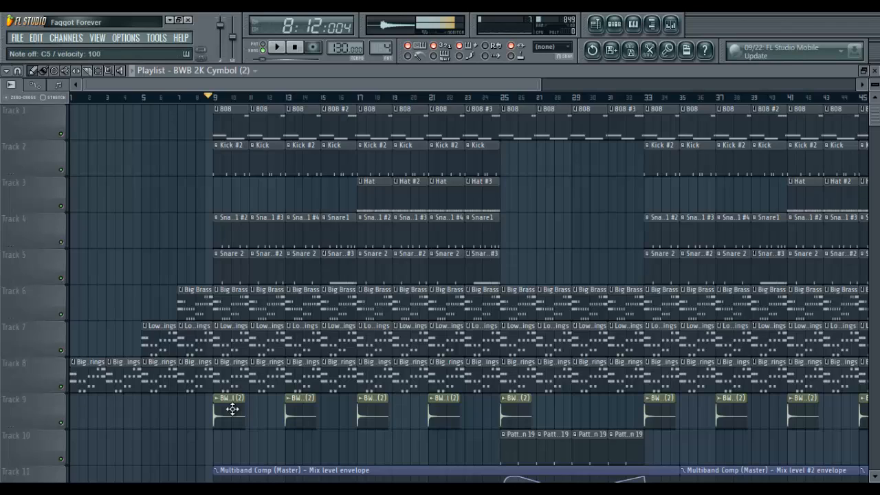
left_click(232, 409)
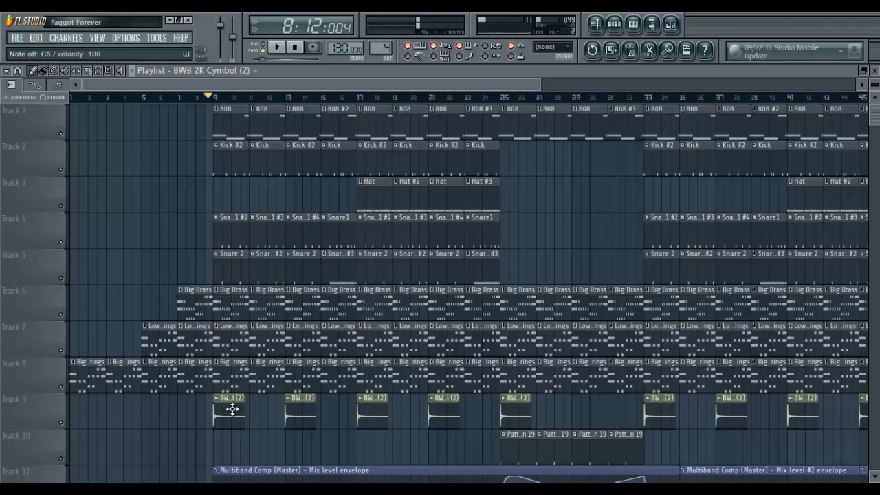
Step: Select Pattern 19 from its bar 25 clip on Track 10
left_click(518, 444)
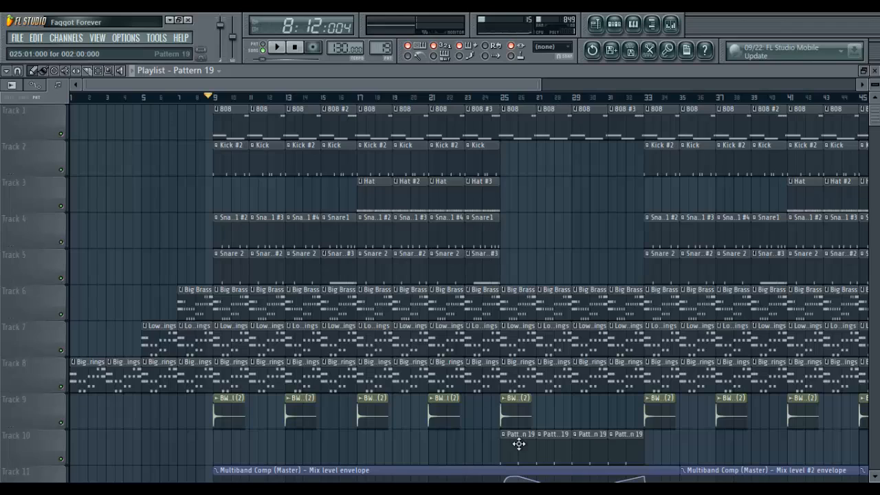
left_click(518, 443)
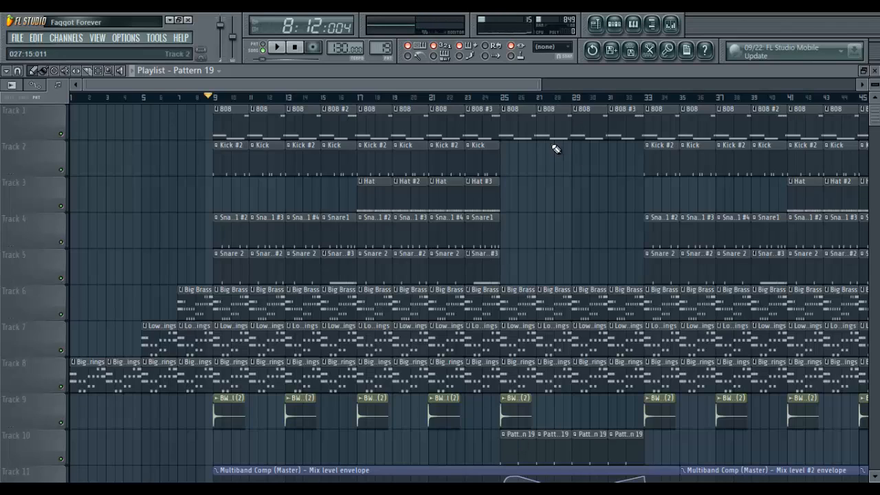
Step: Examine the whole arrangement on Tracks 1 to 13 through its end past bar 57, and reset the song position to the start
left_click_drag(496, 87, 373, 134)
left_click_drag(873, 122, 868, 136)
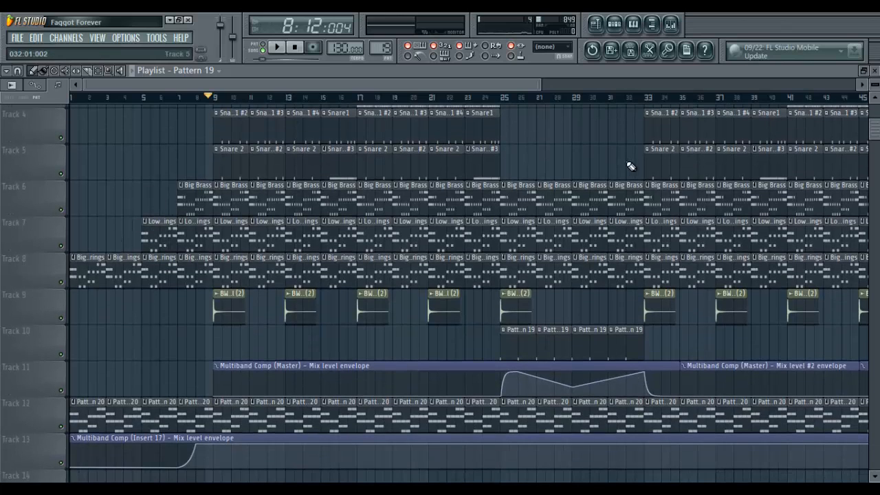
left_click_drag(528, 87, 574, 96)
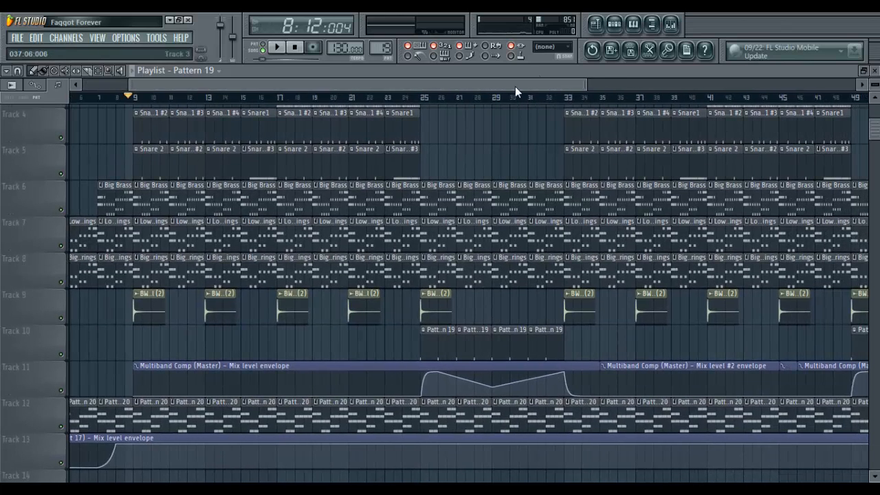
left_click_drag(515, 86, 618, 87)
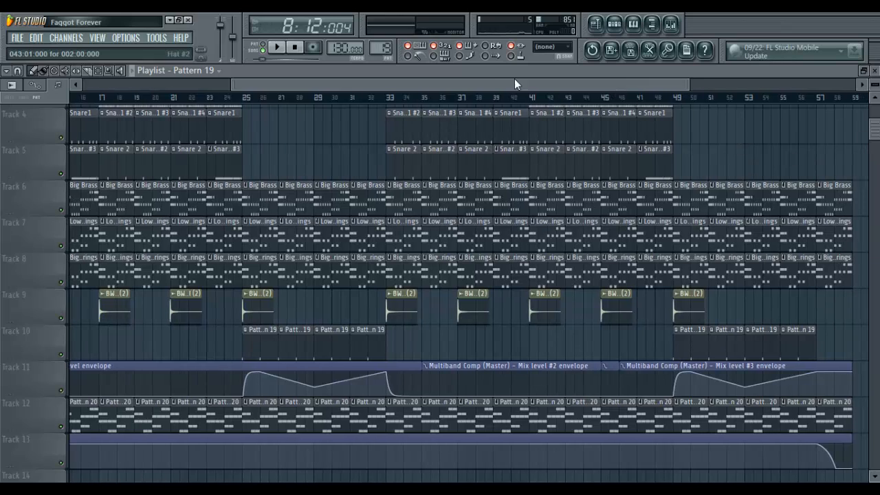
left_click_drag(495, 83, 375, 85)
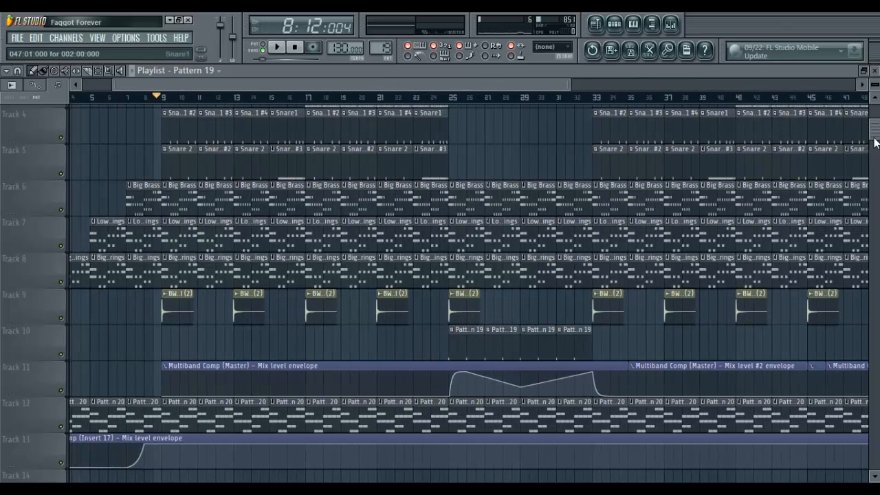
scroll(875, 142, "up", 3)
left_click_drag(396, 84, 334, 88)
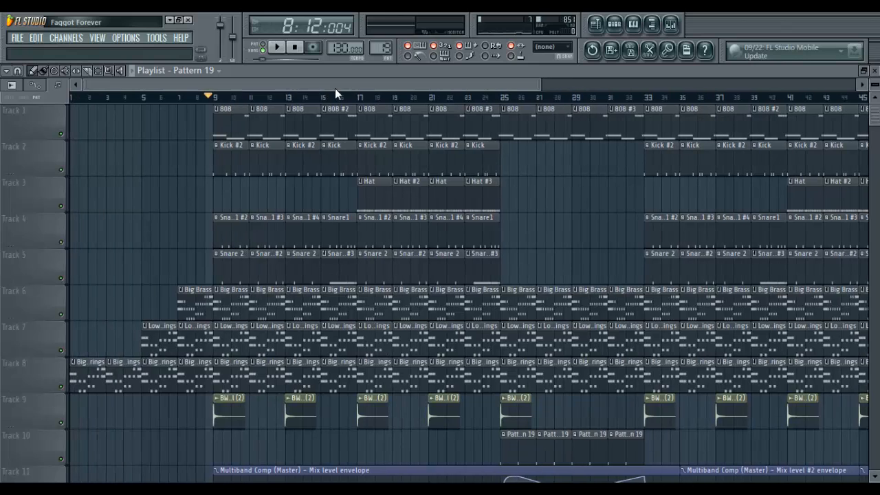
left_click(295, 51)
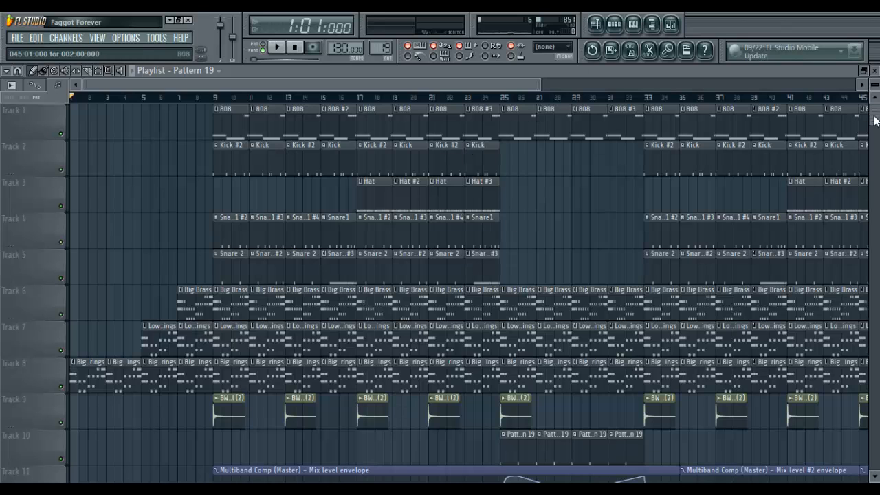
mouse_move(874, 121)
left_mouse_down()
mouse_move(871, 144)
mouse_move(871, 122)
left_mouse_up()
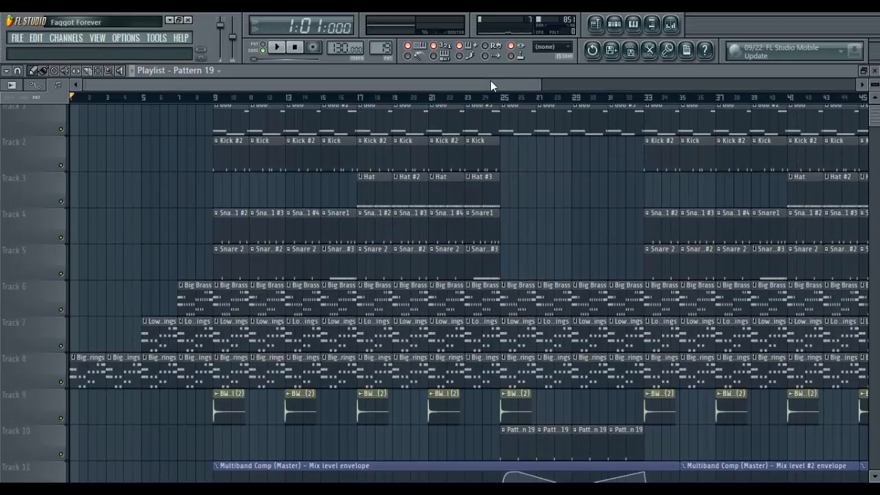
left_click_drag(500, 85, 752, 102)
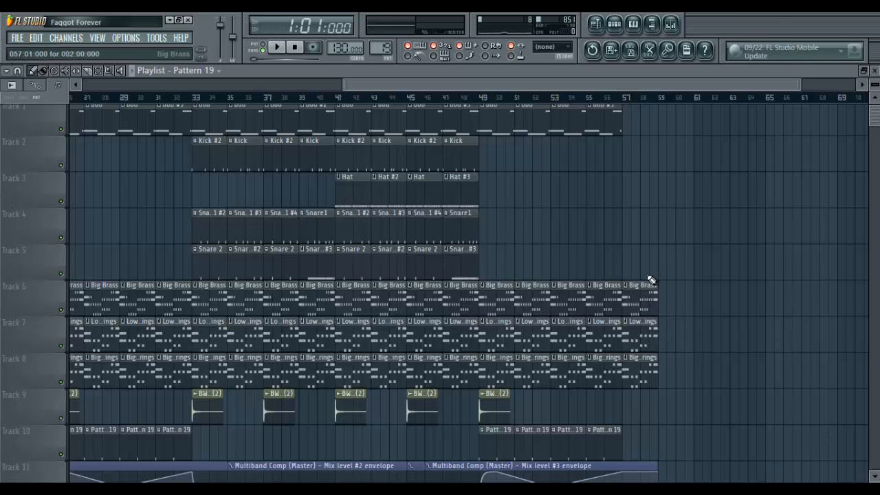
left_click_drag(736, 84, 361, 71)
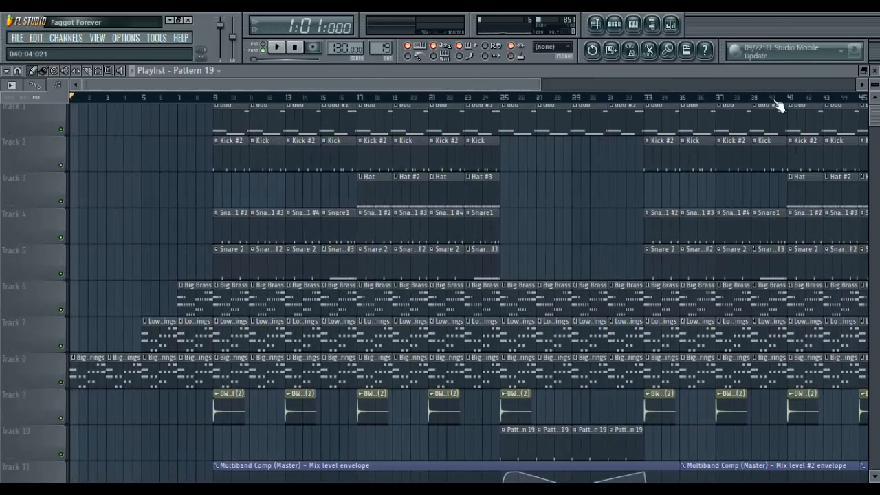
Step: Play the song from bar 24 into bar 33 to hear the Pattern 19 section, and return the song position to bar 1
left_click_drag(873, 124, 872, 143)
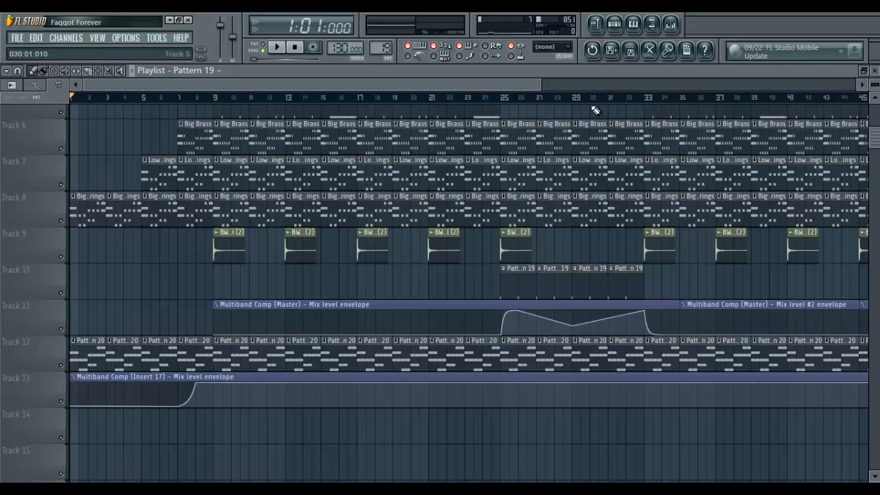
left_click(484, 98)
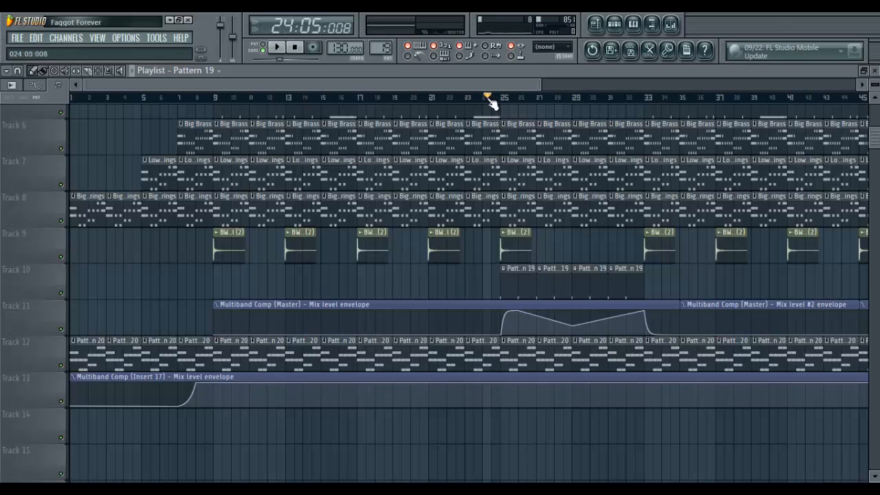
key("space")
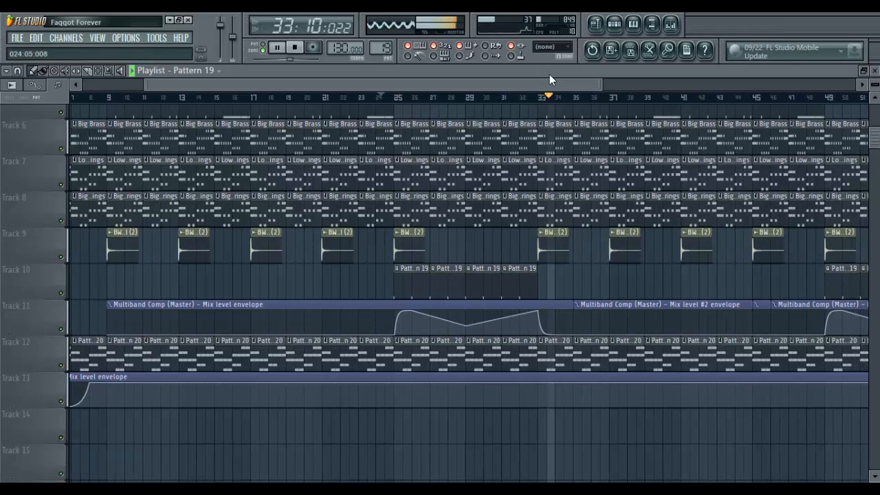
key("space")
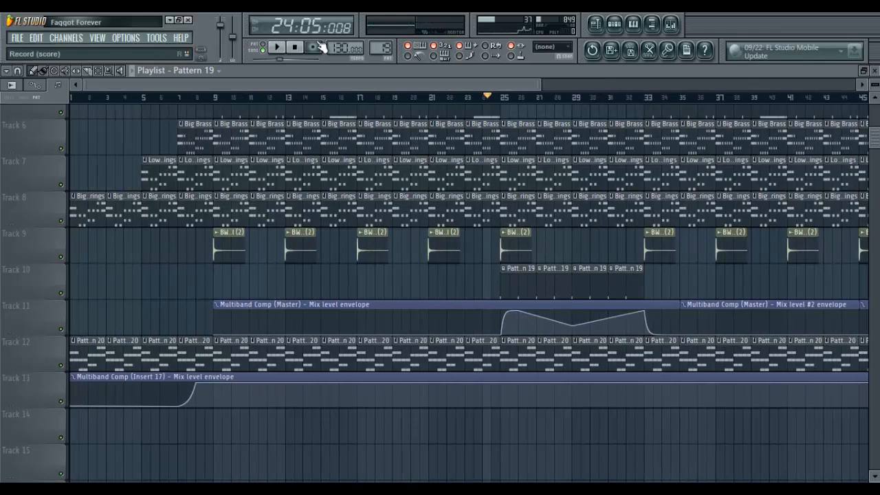
left_click(294, 47)
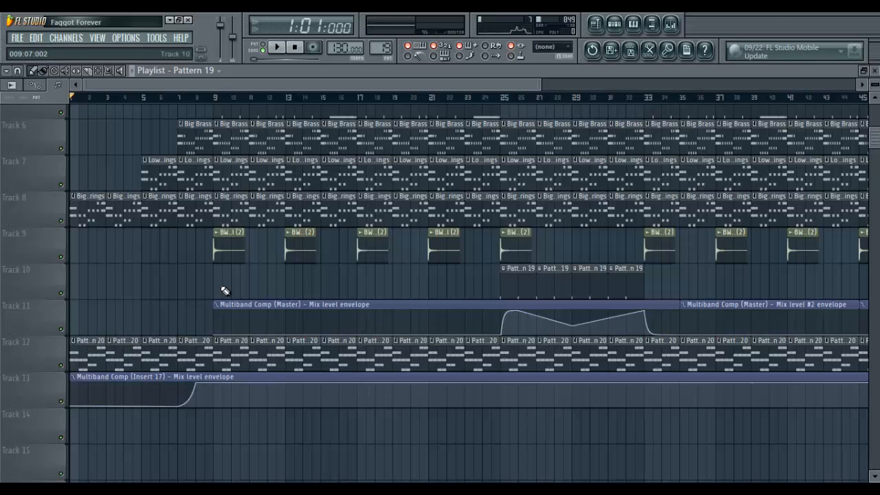
Step: Solo Track 12 together with the Track 13 envelope and play them from bar 1, adding Track 8 during playback before stopping
left_click_drag(232, 88, 177, 94)
right_click(61, 367)
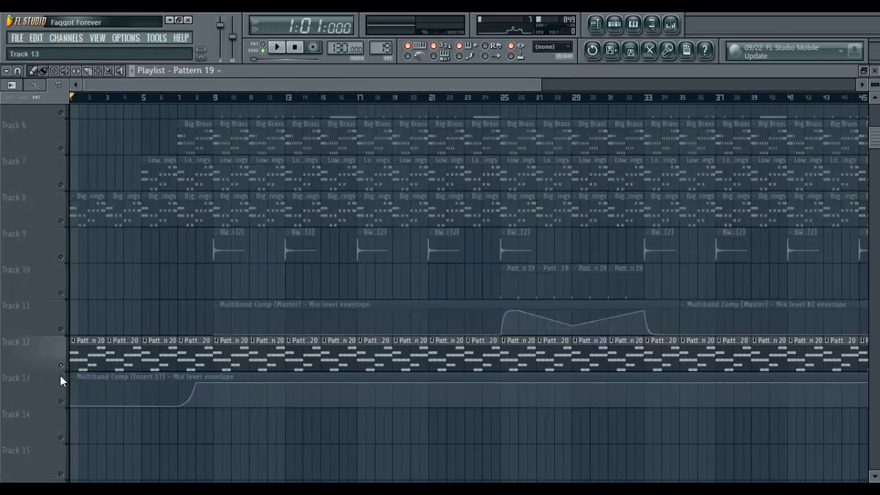
left_click(60, 401)
key("space")
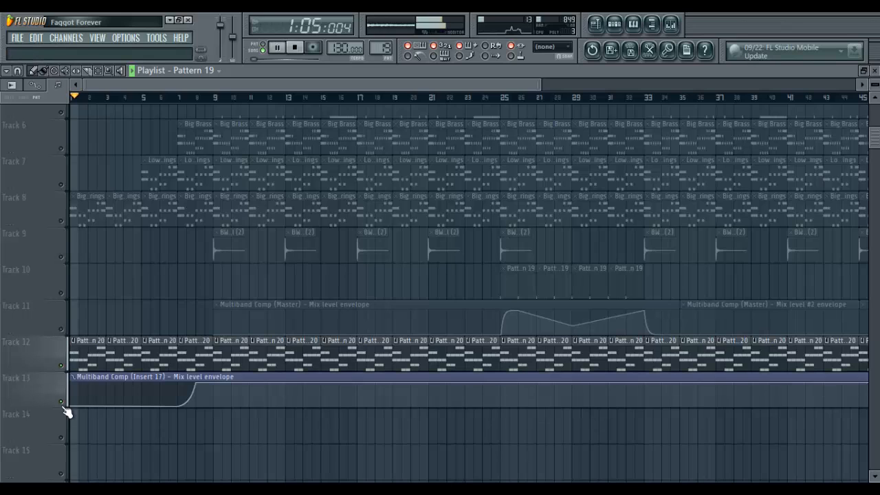
left_click(151, 97)
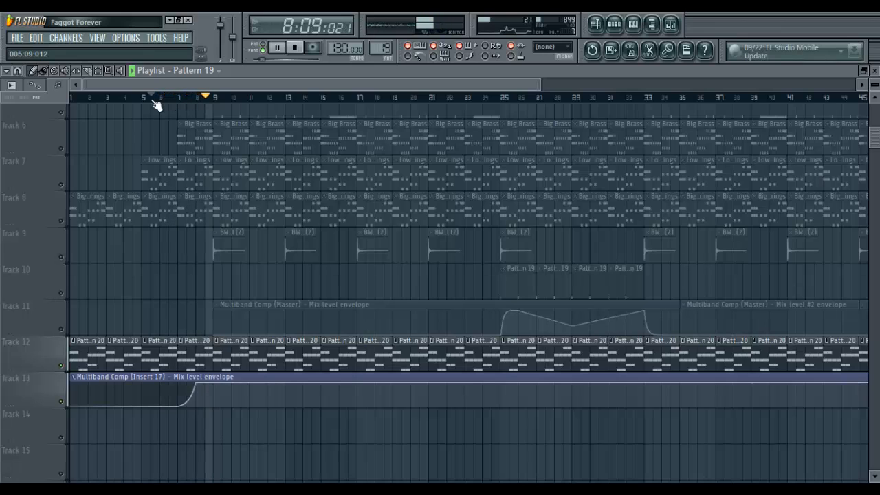
left_click(61, 221)
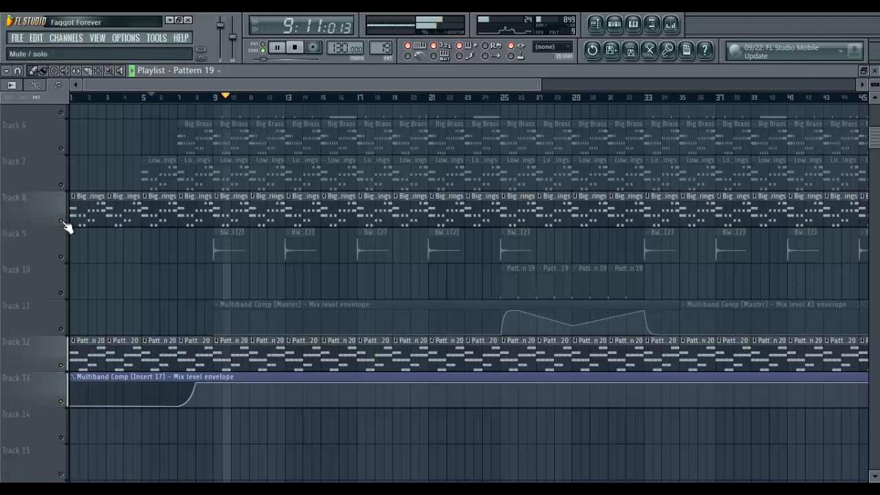
key("space")
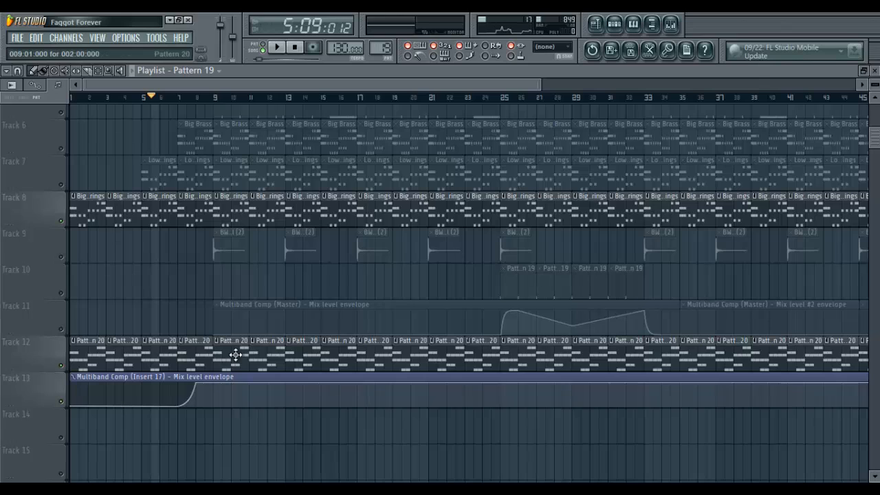
Step: Unmute the remaining Playlist tracks, Tracks 9 to 11 and Tracks 1 to 7
left_click(61, 329)
left_click(62, 294)
left_click(61, 257)
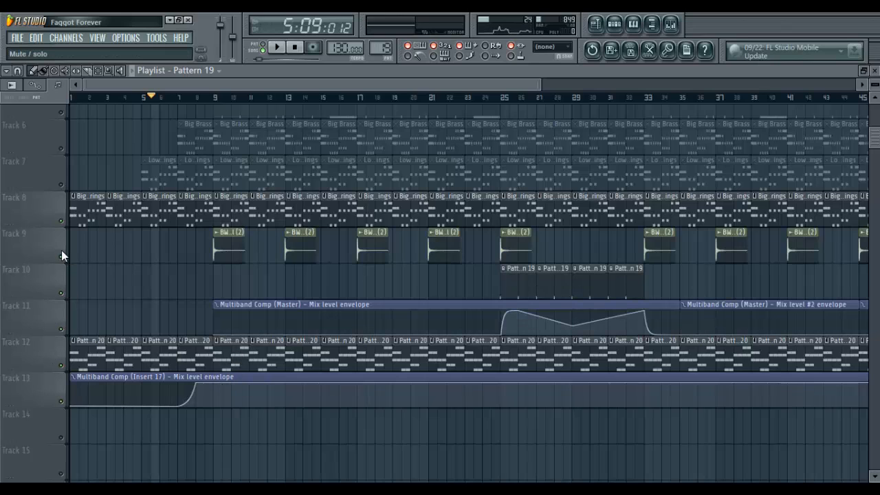
left_click(62, 184)
left_click(62, 148)
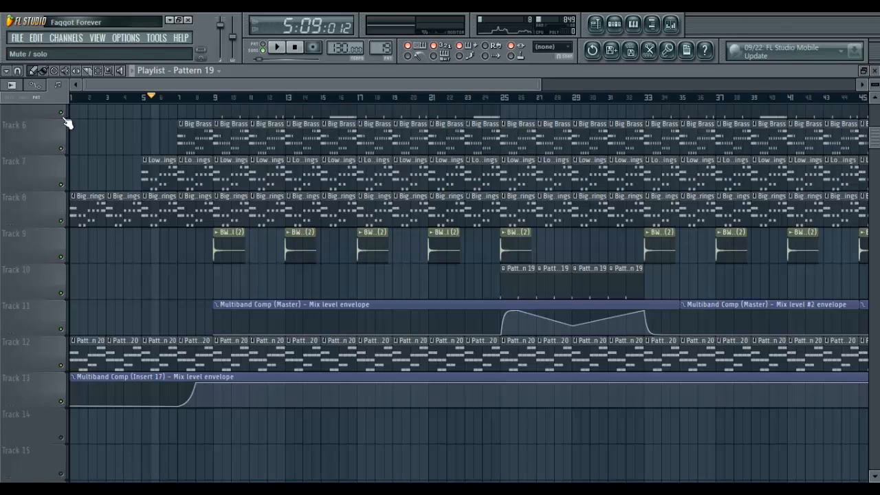
left_click_drag(875, 134, 875, 110)
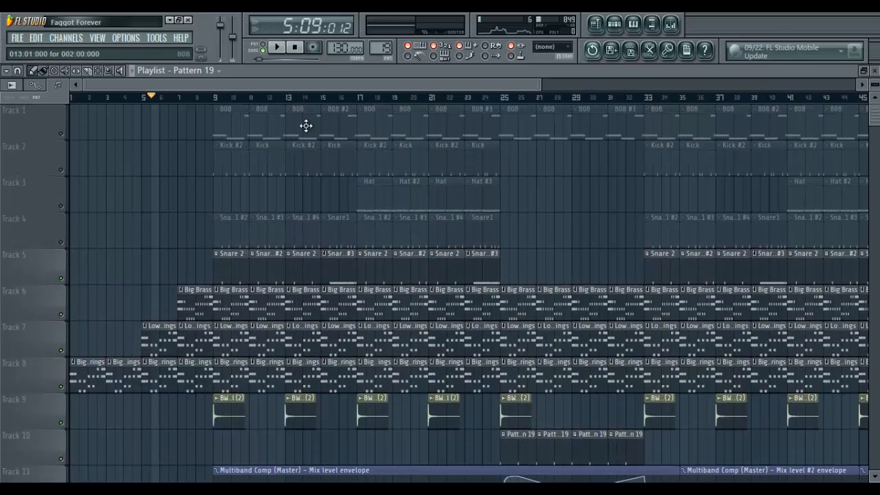
left_click(62, 243)
left_click(62, 205)
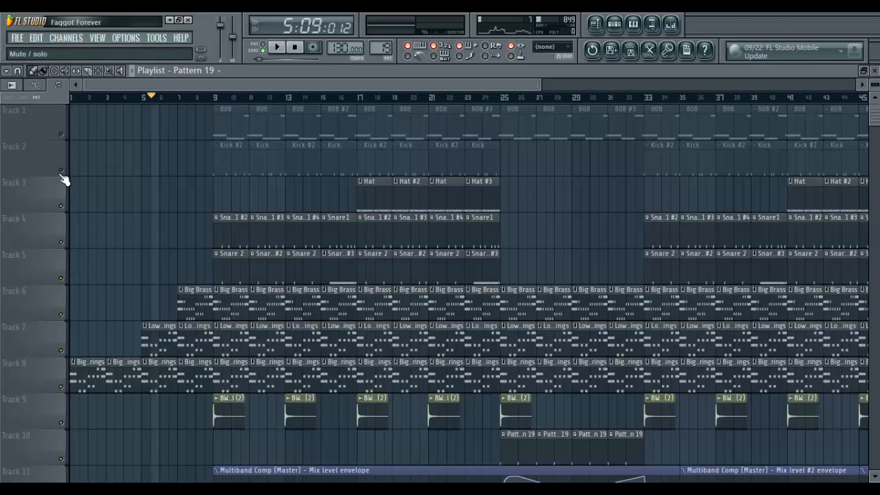
left_click(61, 170)
left_click(62, 134)
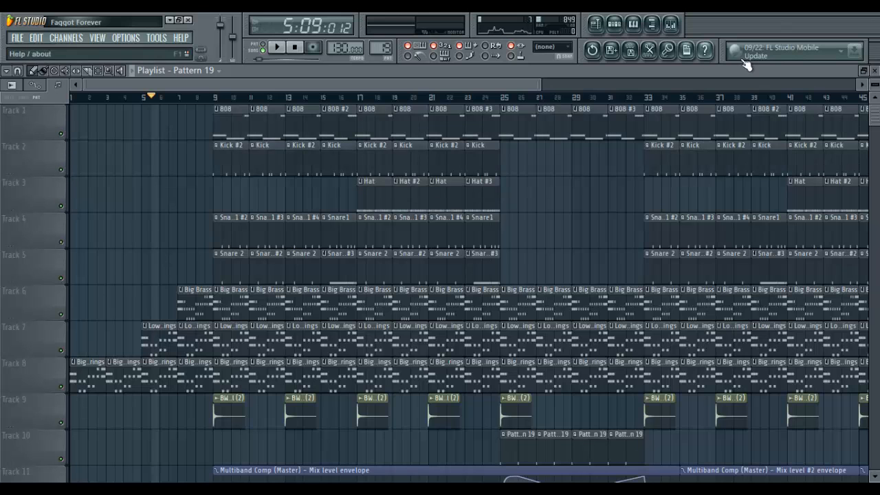
Step: Look over the Mixer's insert tracks and close the Mixer
left_click_drag(877, 118, 878, 161)
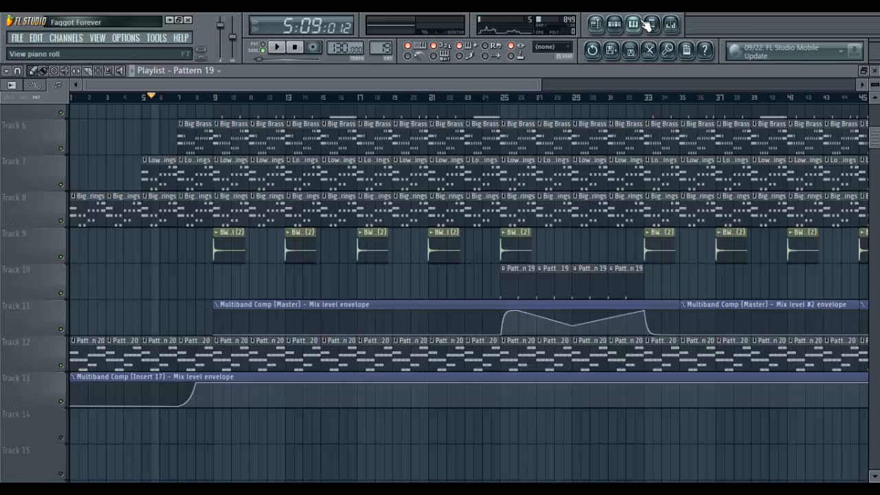
left_click(670, 24)
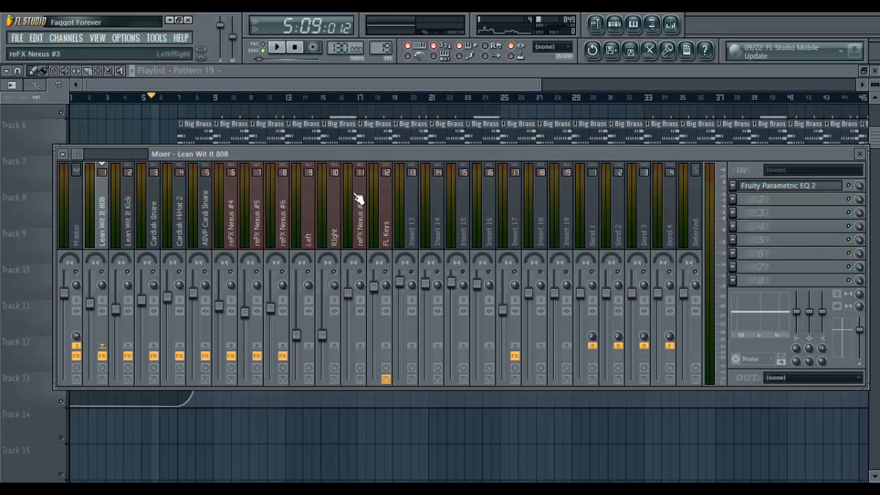
left_click(670, 24)
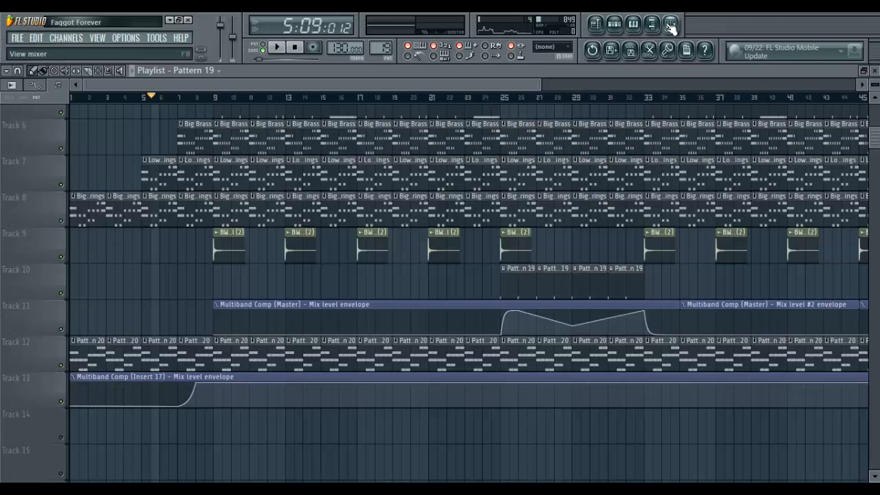
Step: Show the step sequencer and select the 808 pattern in it
left_click(614, 24)
left_click(147, 86)
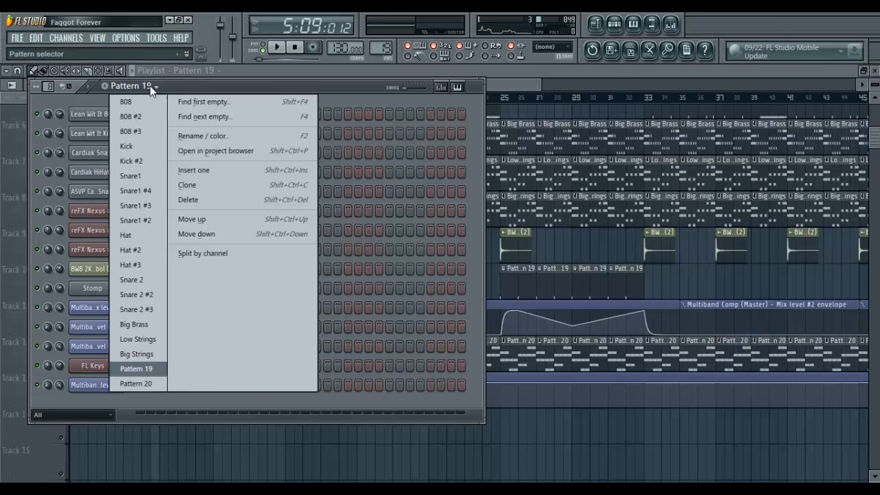
left_click(143, 103)
Step: Bring up the Mixer and show the options for linking selected channels to the Lean Wit It 808 track, without applying any
left_click(670, 24)
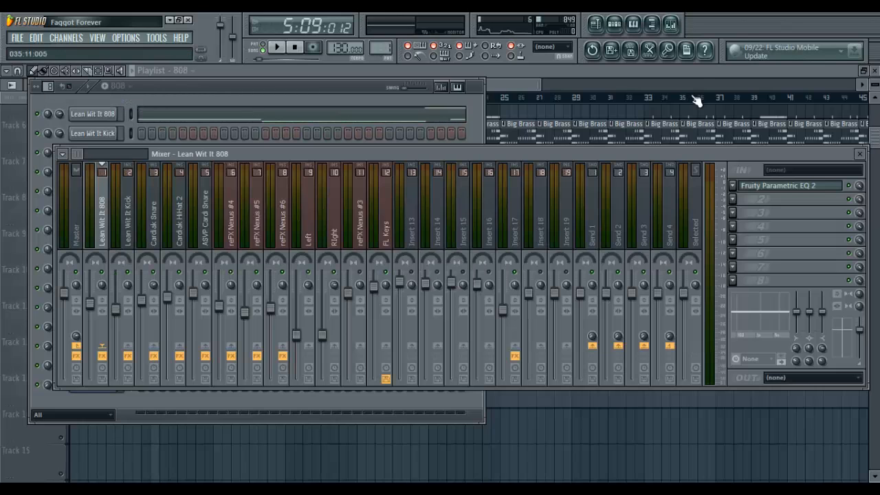
left_click(162, 96)
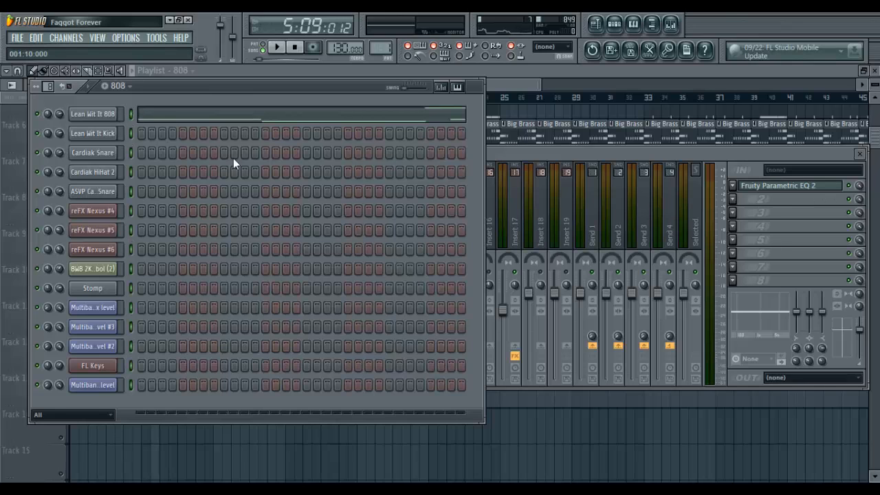
left_click(539, 158)
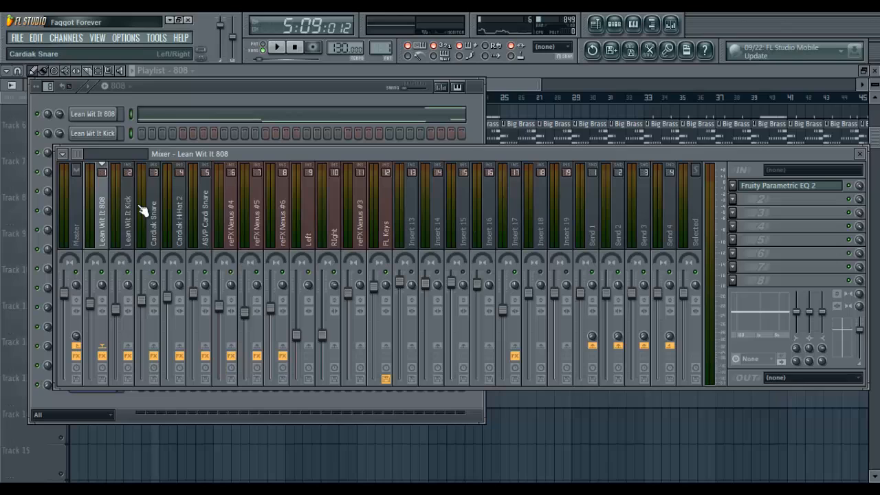
right_click(96, 203)
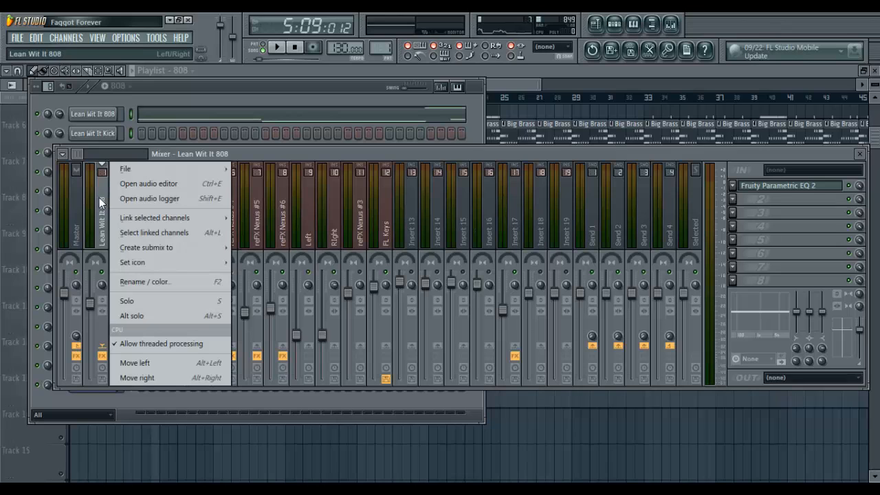
mouse_move(178, 216)
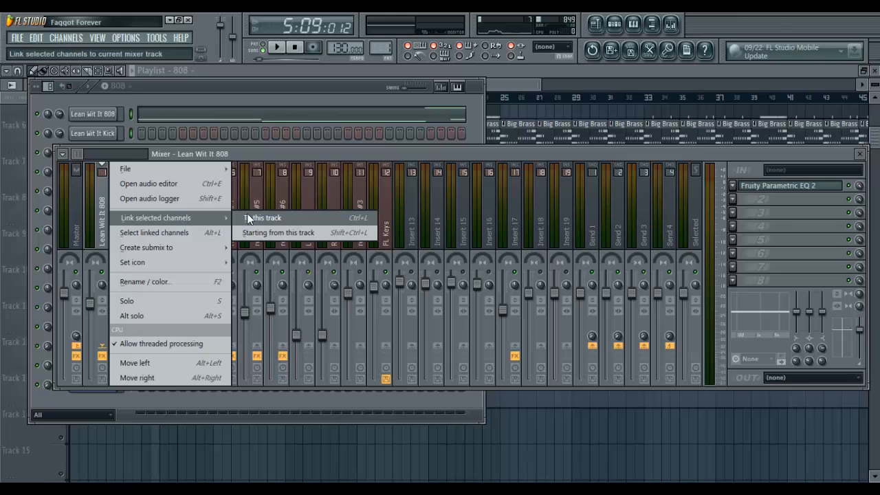
left_click(256, 158)
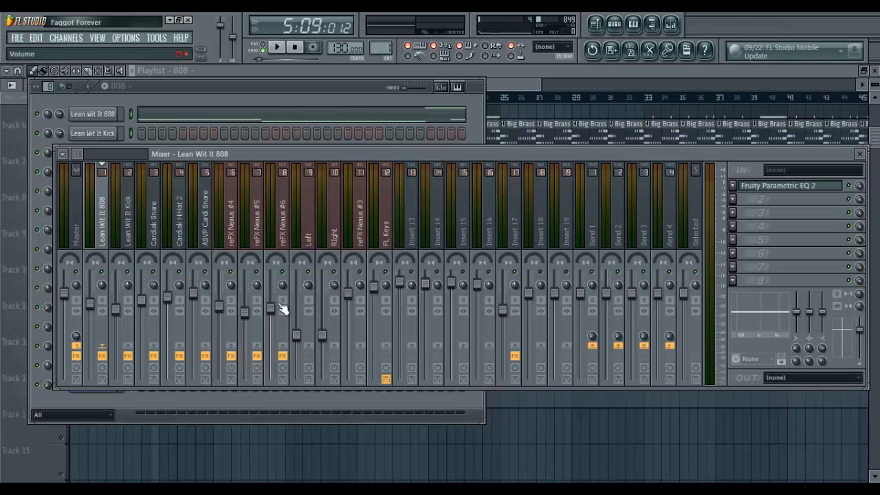
Step: Open Fruity Parametric EQ 2 on the Lean Wit It 808 mixer track and play the 808 pattern through it, then stop
left_click(205, 230)
left_click(180, 225)
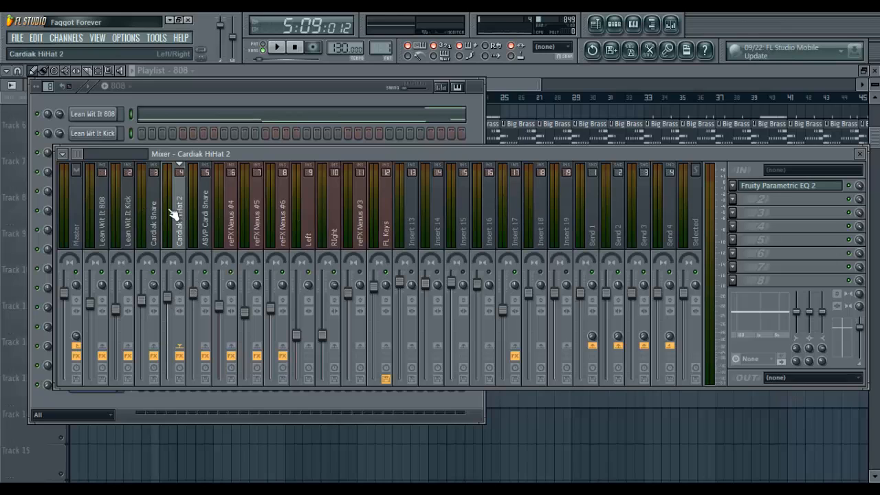
left_click(103, 214)
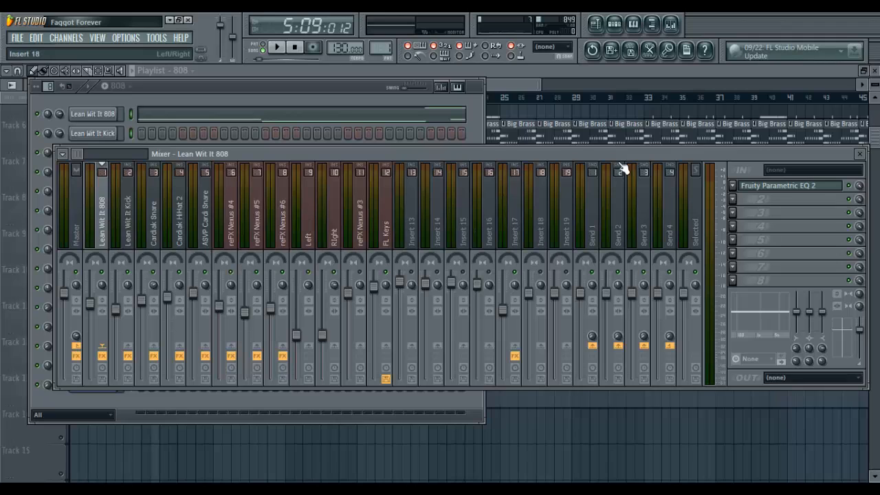
left_click(774, 193)
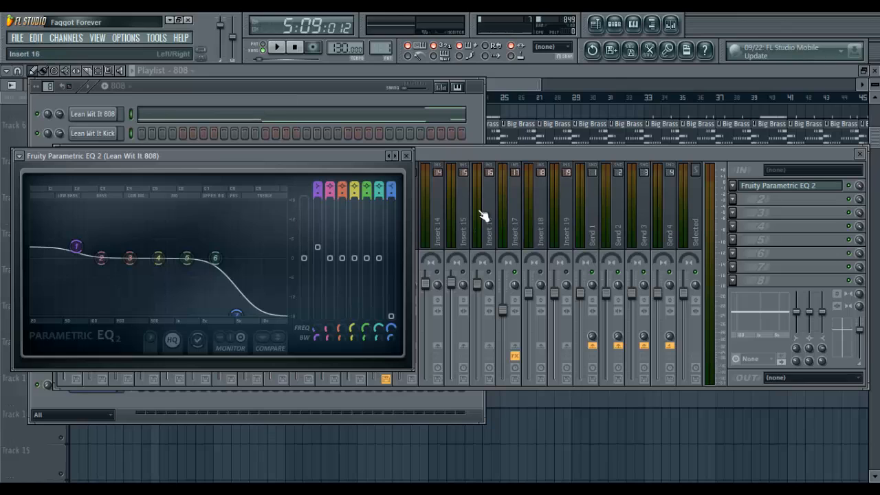
left_click(276, 48)
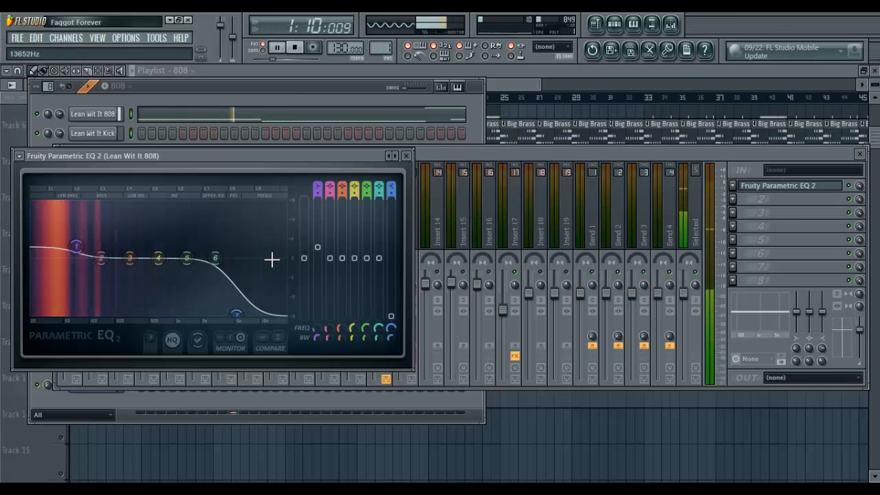
key("space")
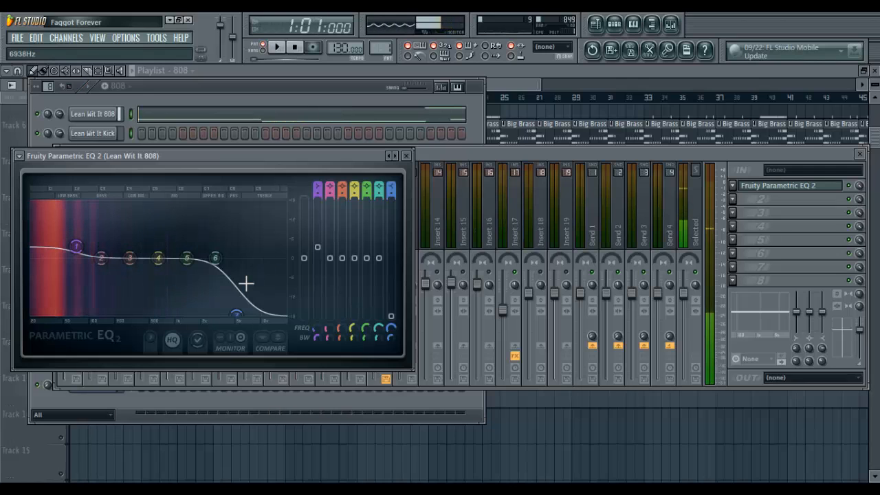
Step: Bypass the Lean Wit It 808 track's EQ, play the 808 pattern without it, then stop and re-enable the EQ
left_click(849, 186)
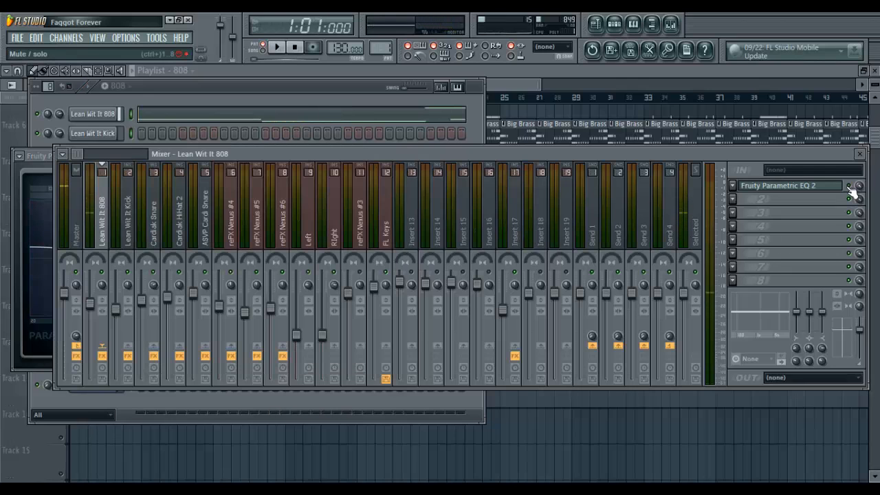
left_click(39, 158)
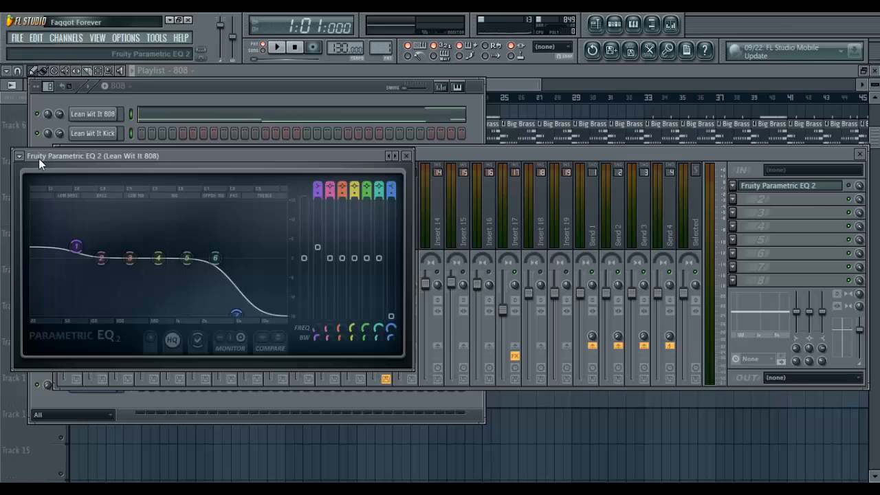
key("space")
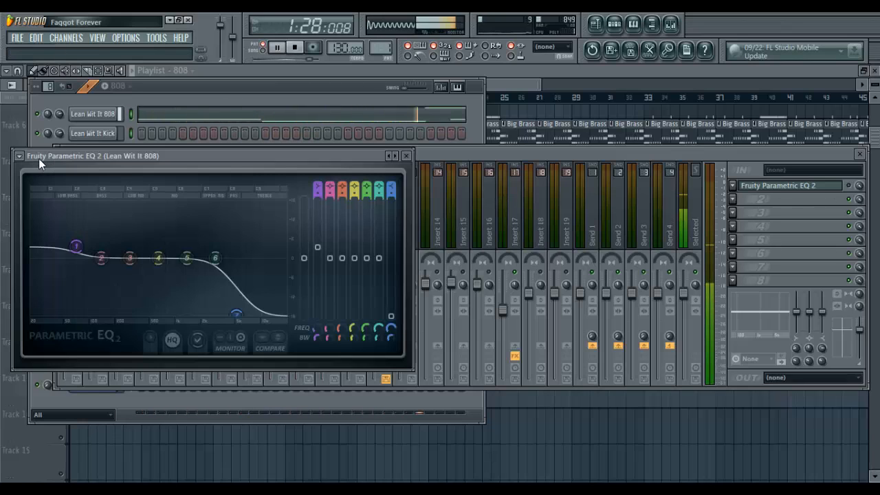
key("space")
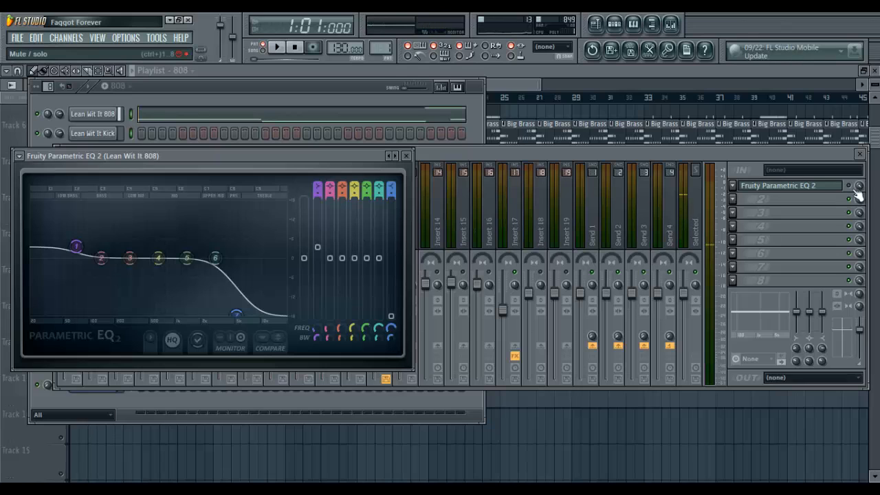
left_click(417, 319)
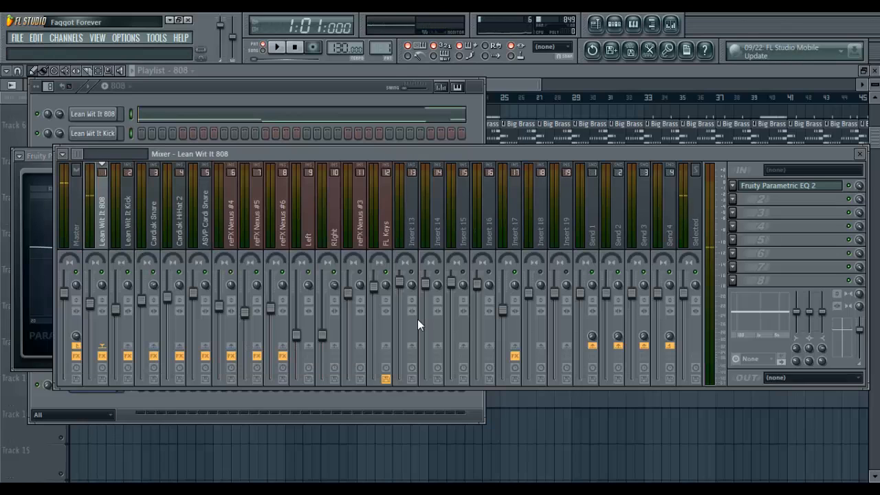
left_click(35, 158)
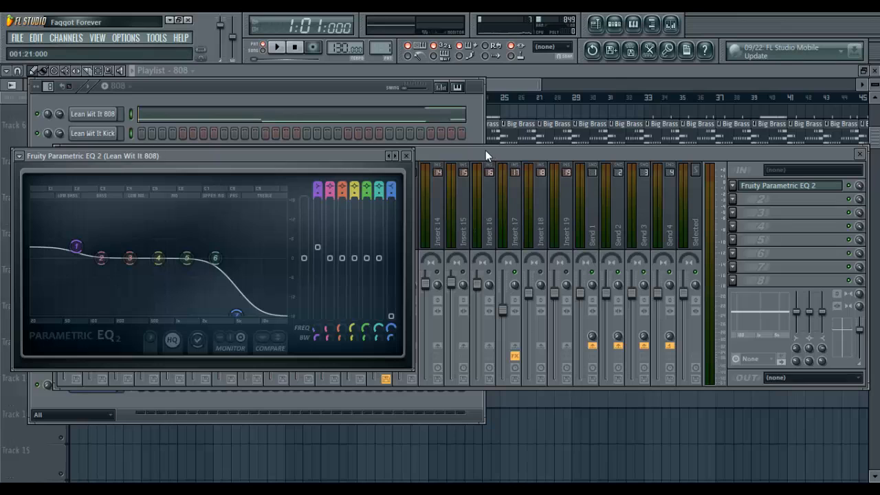
Step: Audition the 808 with EQ band 7 fully boosted at about 3839 Hz, then return the band to full cut at about 4514 Hz
left_click(22, 160)
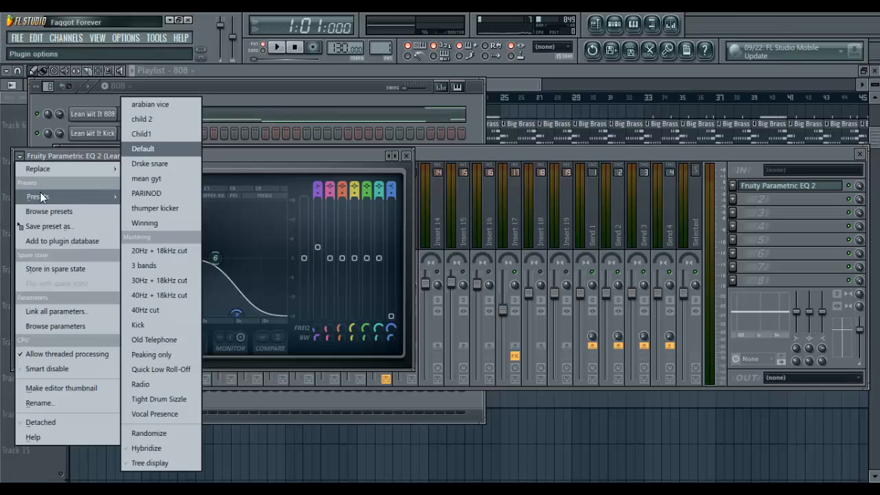
left_click(275, 167)
left_click_drag(235, 314, 226, 204)
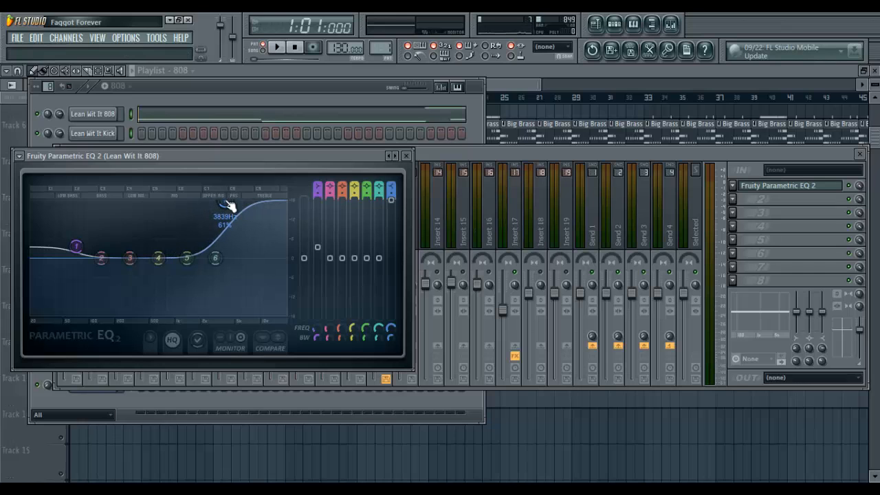
key("space")
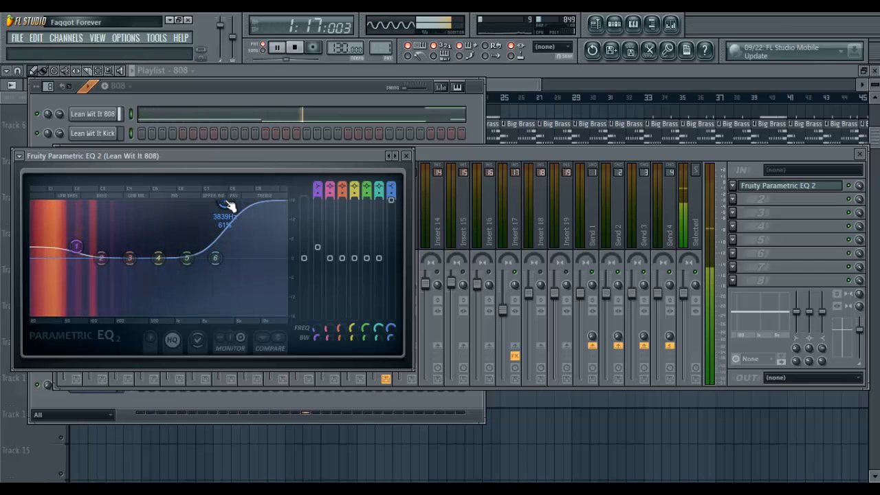
key("space")
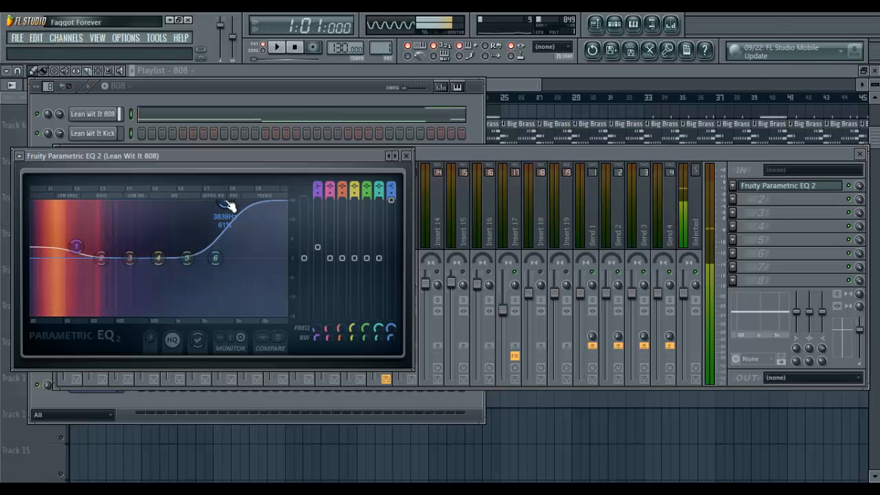
left_click_drag(231, 210, 237, 318)
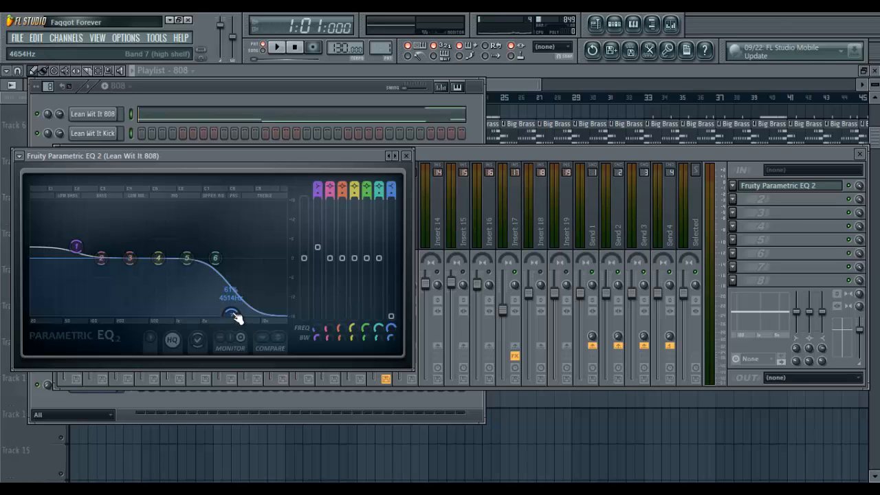
Step: Return to the Mixer and reopen the Lean Wit It 808 track's Fruity Parametric EQ 2 to examine its band 7 high shelf
left_click(243, 87)
left_click(243, 87)
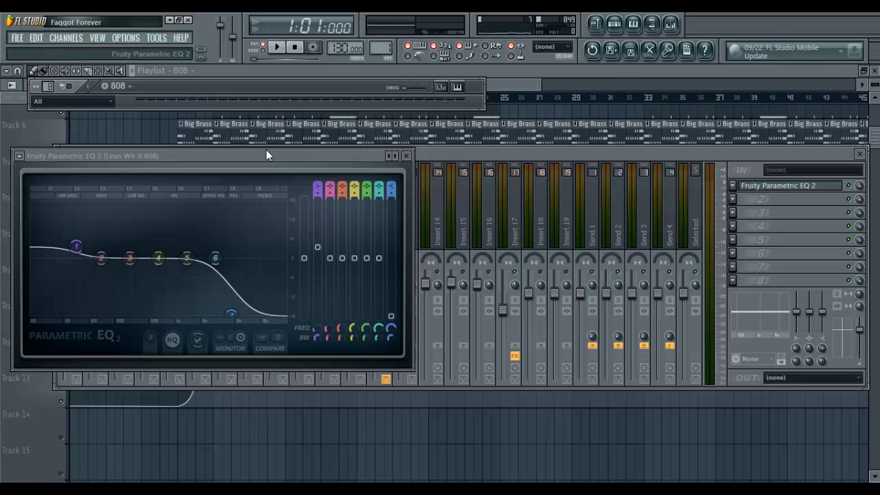
left_click(266, 88)
left_click(520, 156)
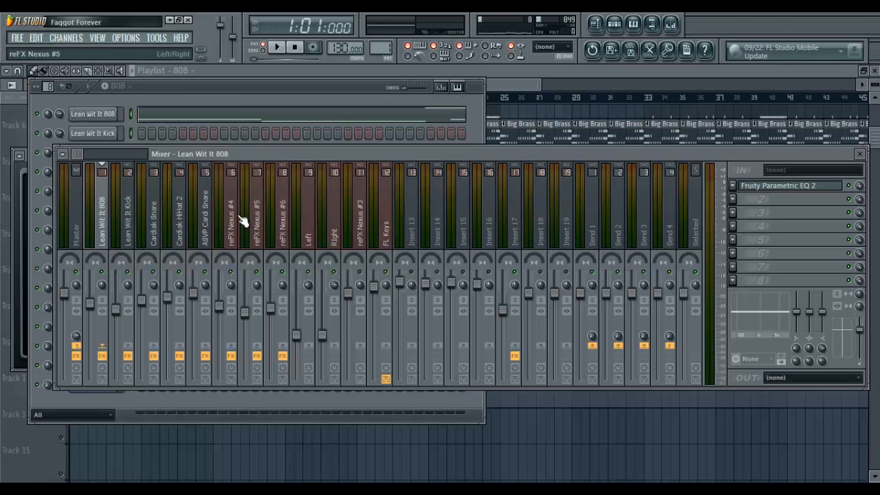
left_click(134, 210)
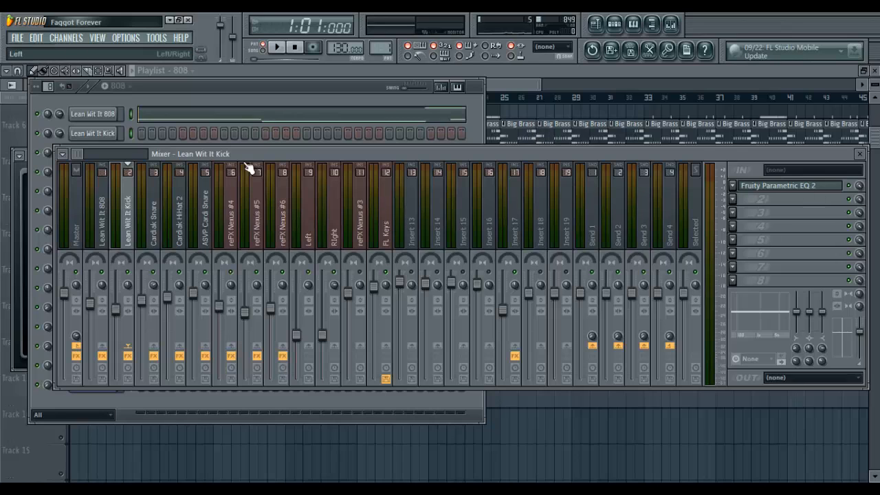
left_click(96, 210)
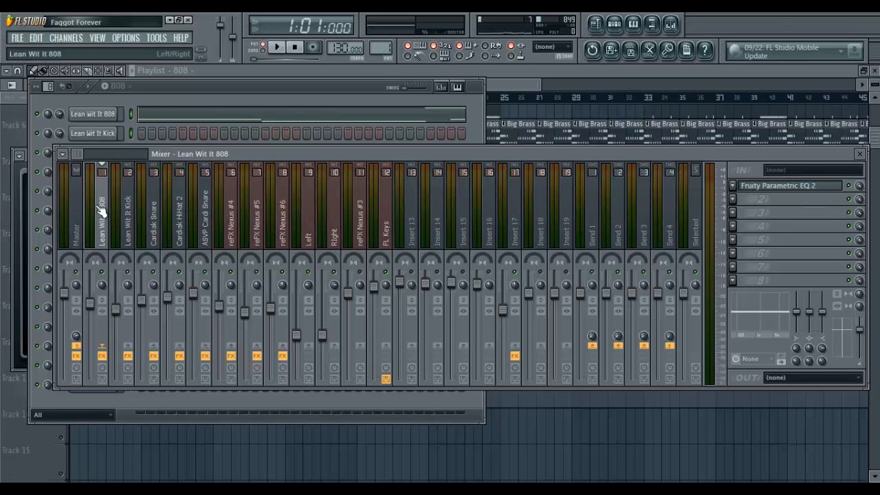
left_click(776, 186)
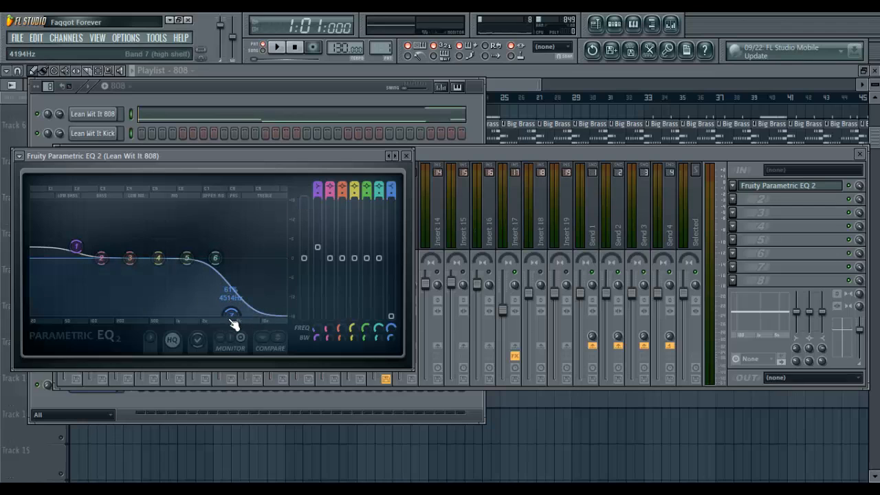
left_click(547, 158)
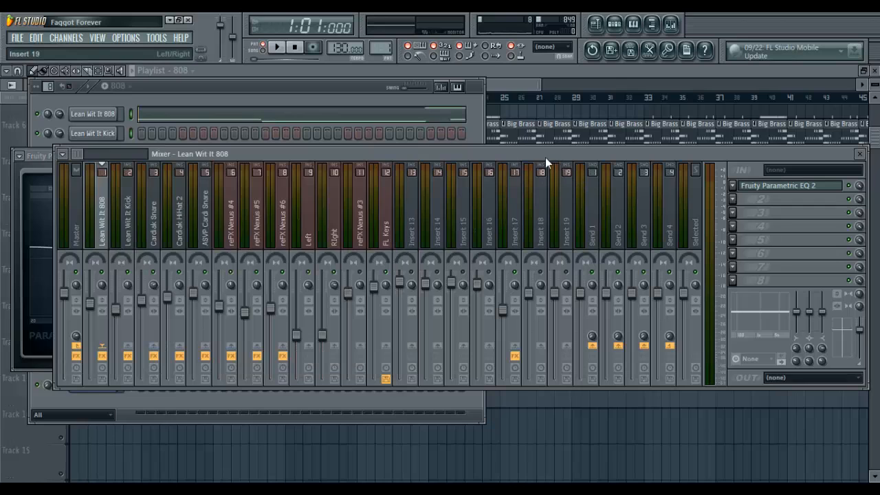
Step: Select the Kick pattern and open Fruity Parametric EQ 2 on the Lean Wit It Kick mixer track
left_click(128, 241)
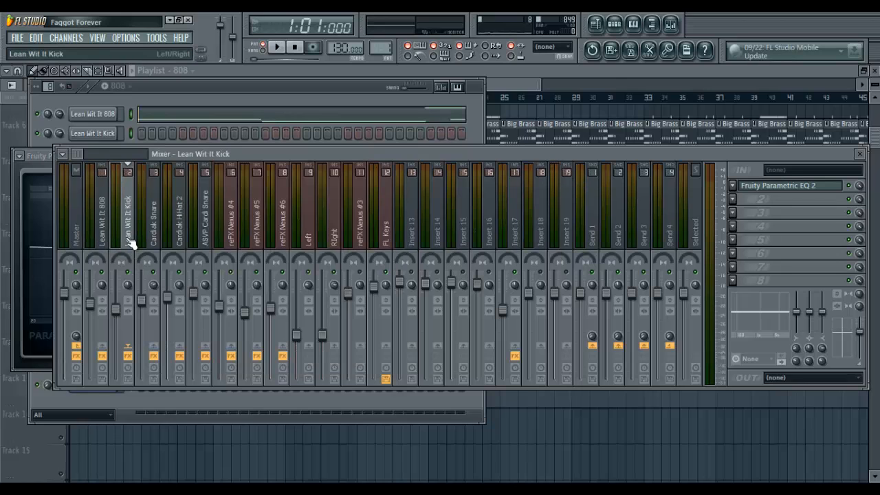
left_click(772, 184)
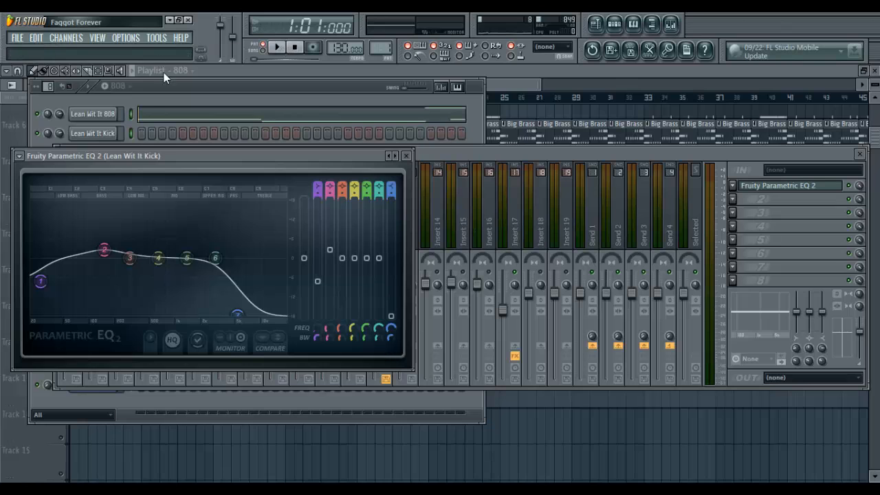
left_click(132, 92)
left_click(131, 144)
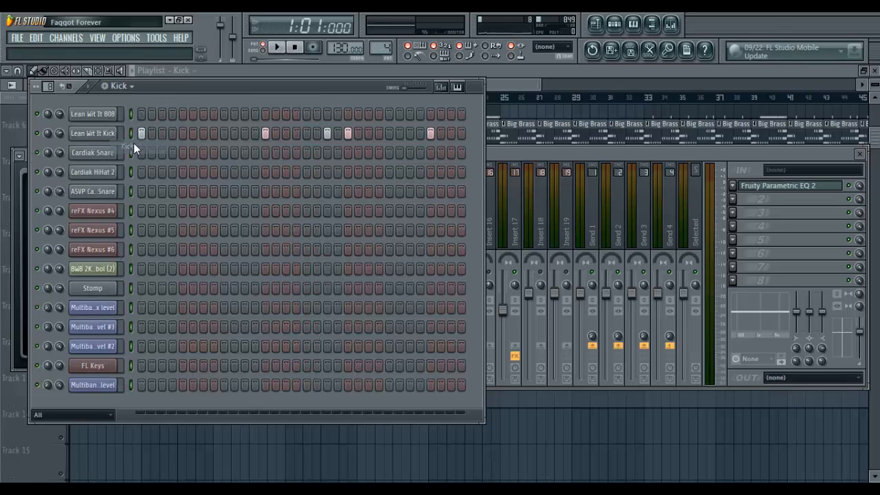
left_click(780, 185)
left_click(780, 185)
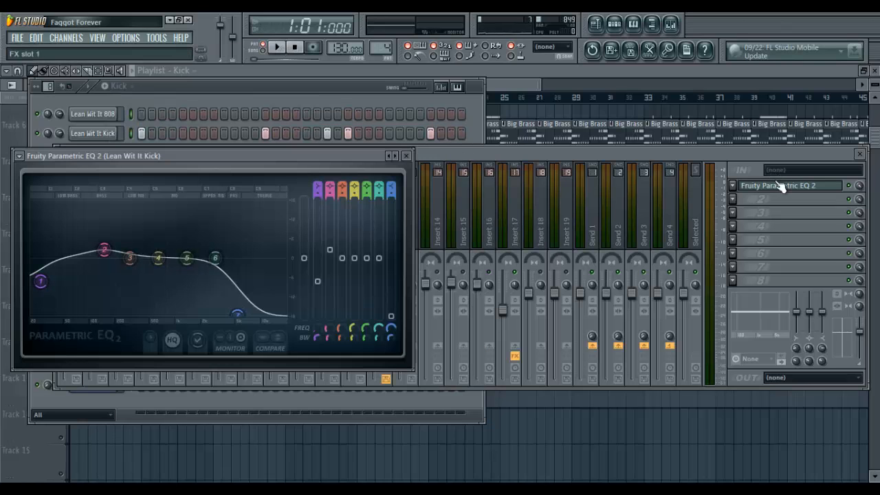
Step: Play the Kick pattern with the Lean Wit It Kick track's EQ bypassed, reopen the EQ window, re-enable the EQ and stop playback
left_click(275, 47)
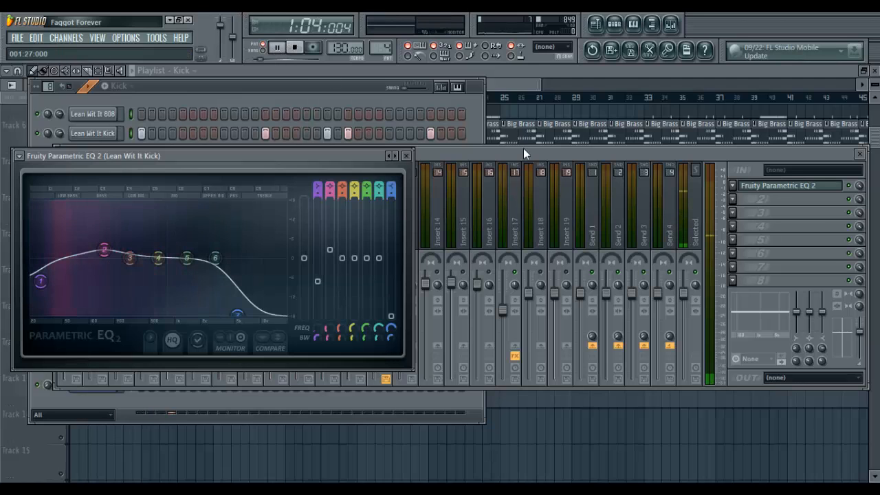
left_click(850, 194)
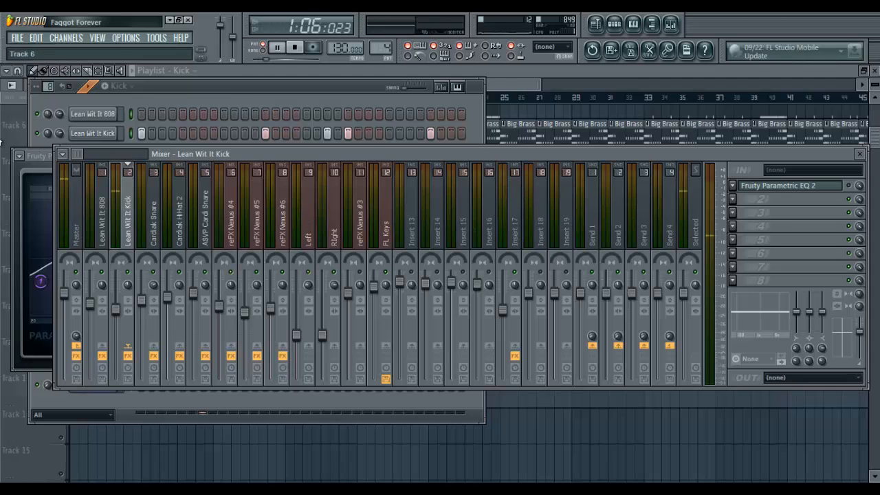
left_click(28, 173)
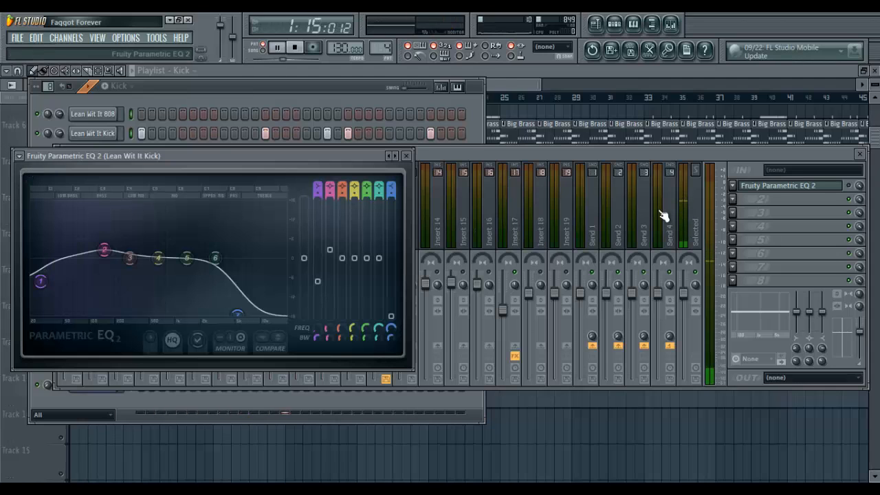
left_click(848, 192)
key("space")
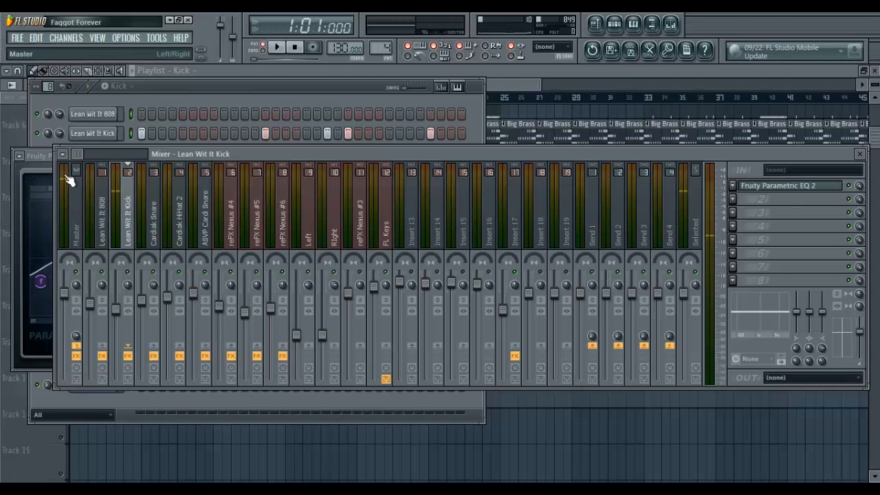
Step: Shift band 7 of the Lean Wit It Kick track's EQ to a slightly lower frequency at full cut and audition the Kick pattern
left_click(39, 172)
mouse_move(238, 314)
left_mouse_down()
mouse_move(203, 203)
mouse_move(254, 295)
mouse_move(233, 315)
left_mouse_up()
key("space")
key("space")
key("space")
key("space")
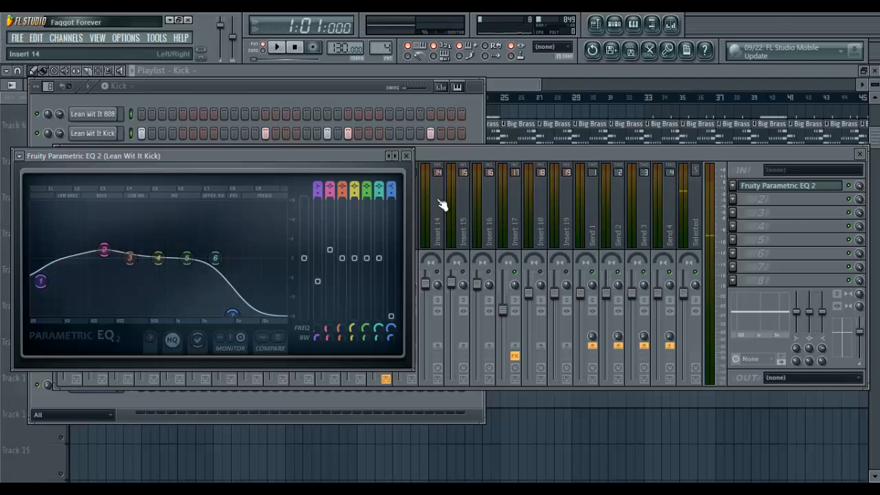
Step: Select the reFX Nexus #4 mixer track and switch to the Big Brass pattern
left_click(444, 152)
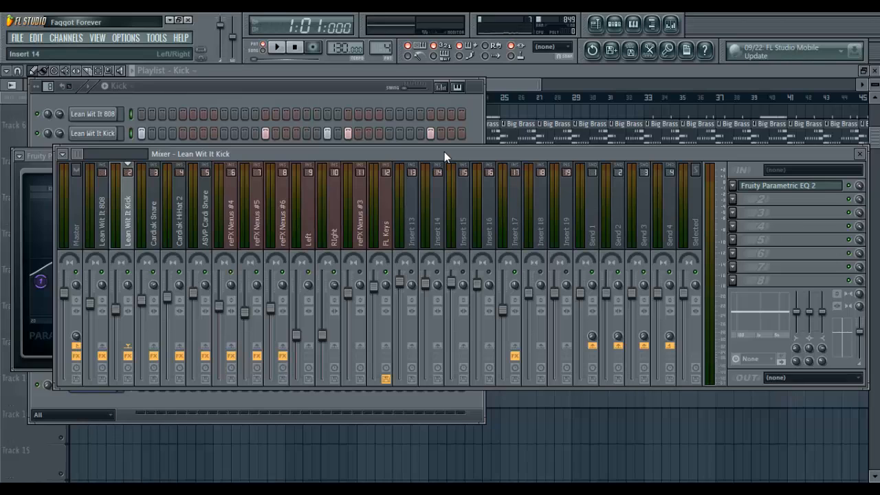
left_click(234, 210)
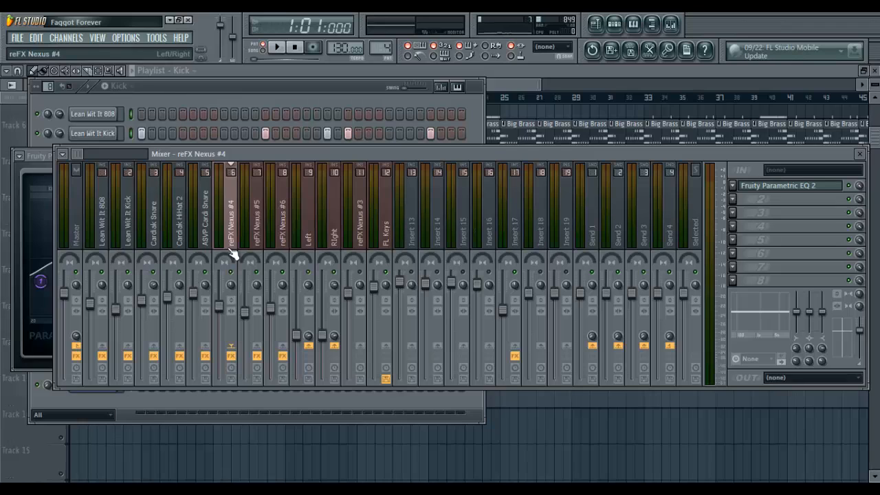
left_click(115, 85)
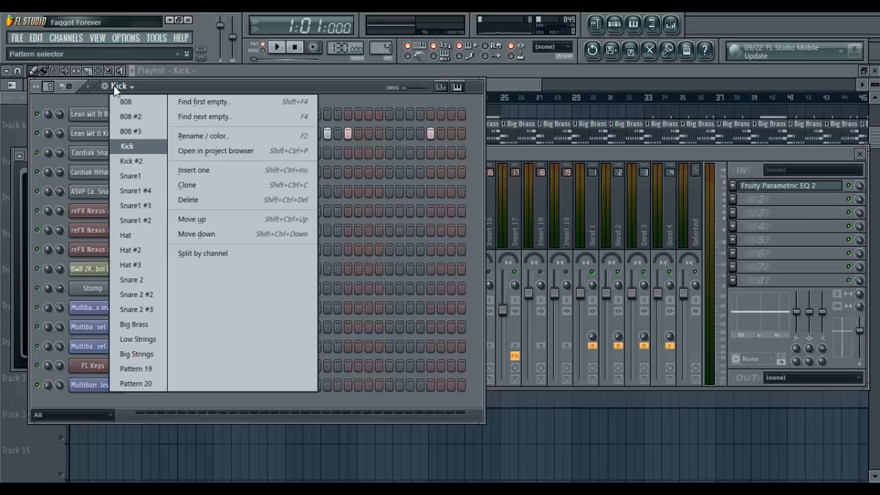
left_click(134, 324)
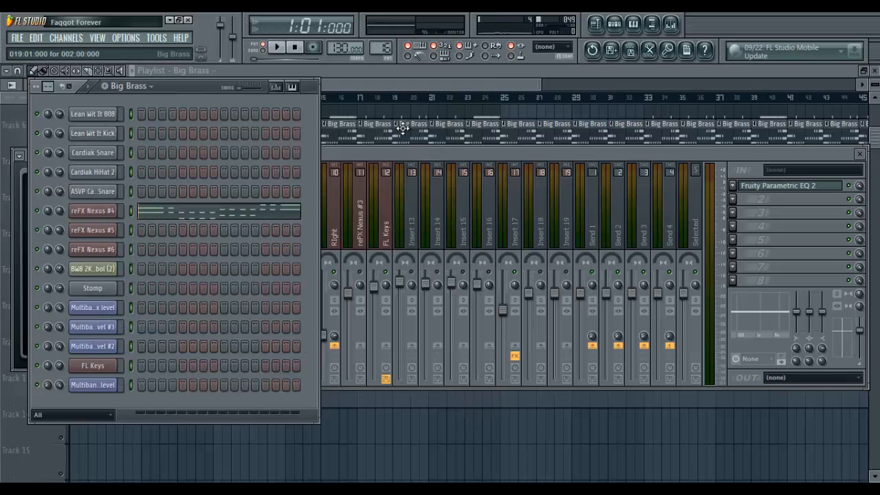
Step: Return to the Mixer and play Big Brass twice to examine the reFX Nexus #4, Left and Right track levels
left_click(389, 157)
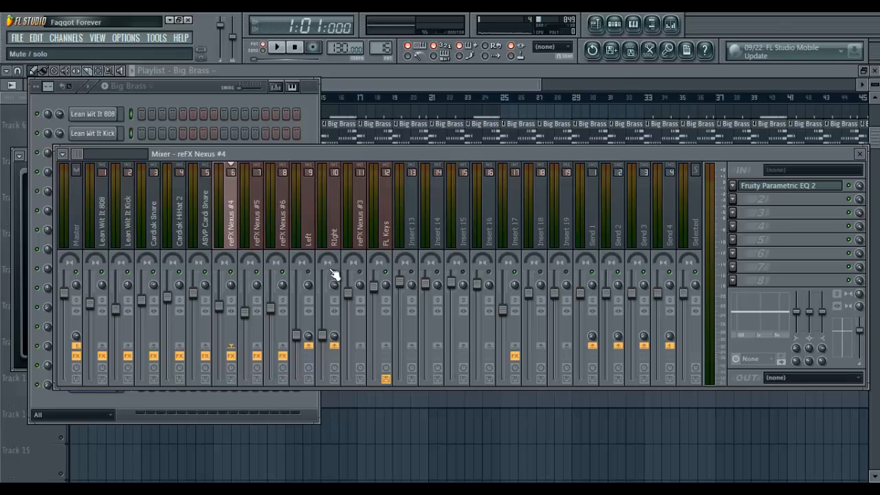
key("space")
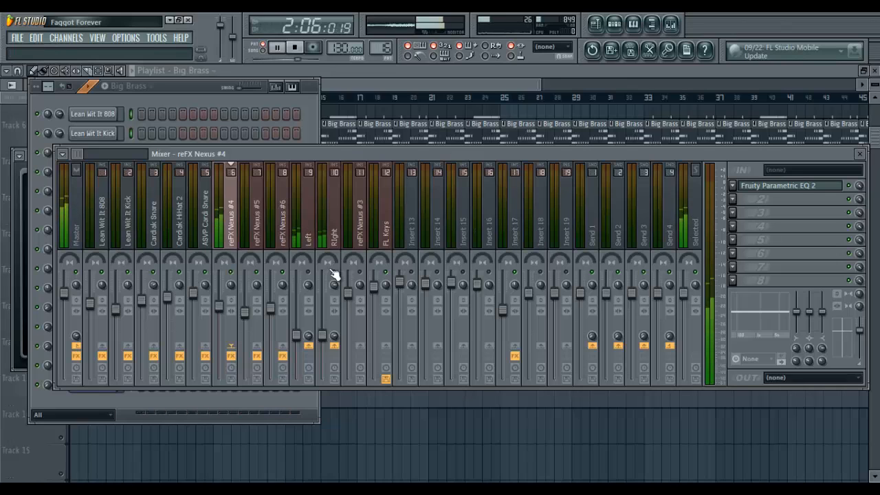
key("space")
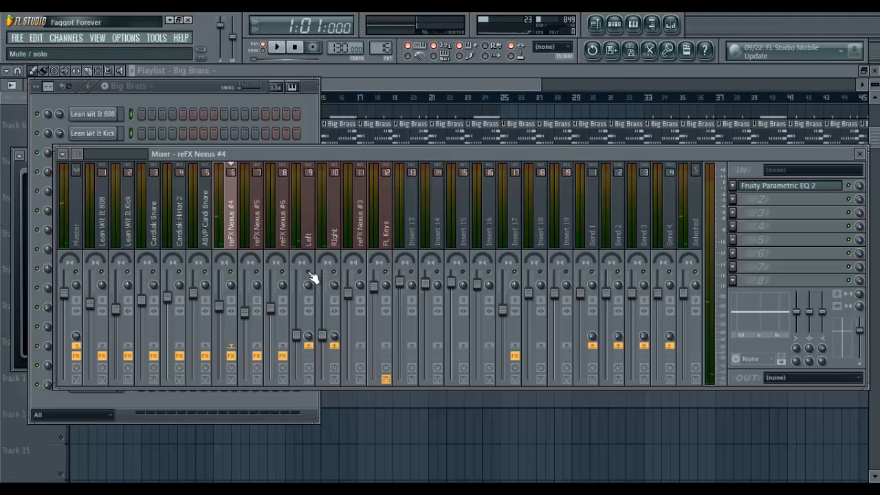
key("space")
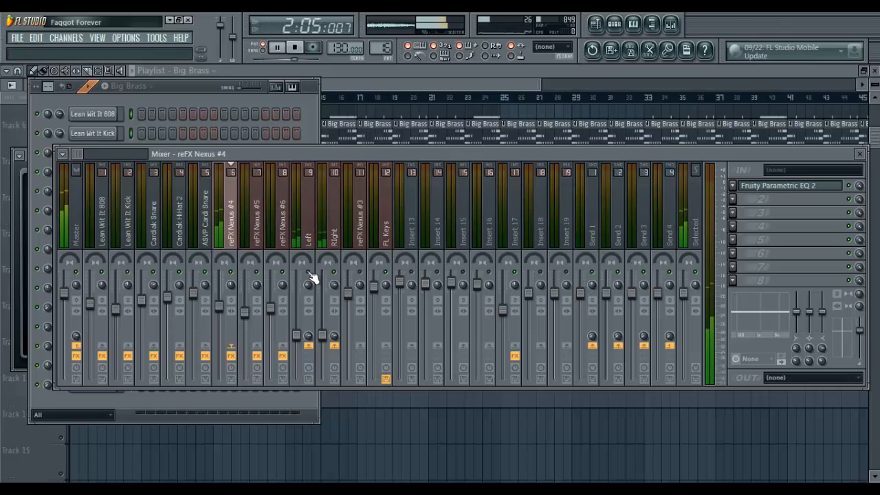
key("space")
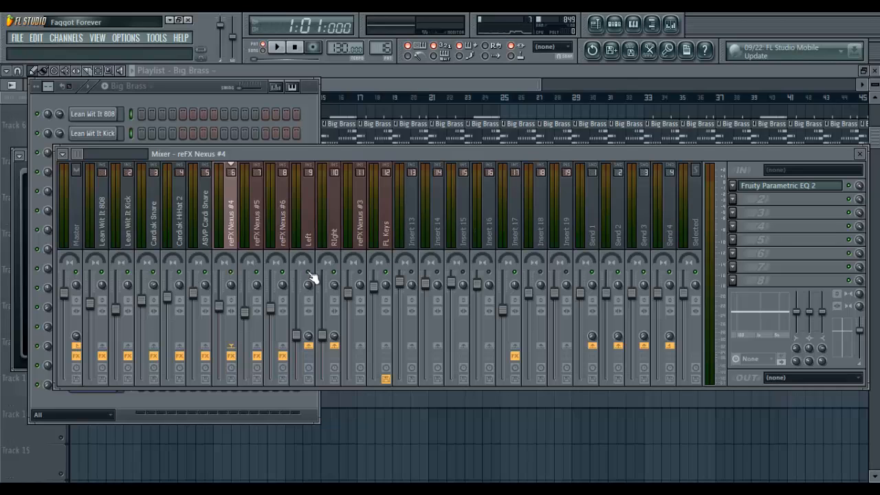
Step: Link the FL Keys mixer track to the Left and Right tracks and load Fruity Parametric EQ 2 in its first effect slot
left_click(385, 231)
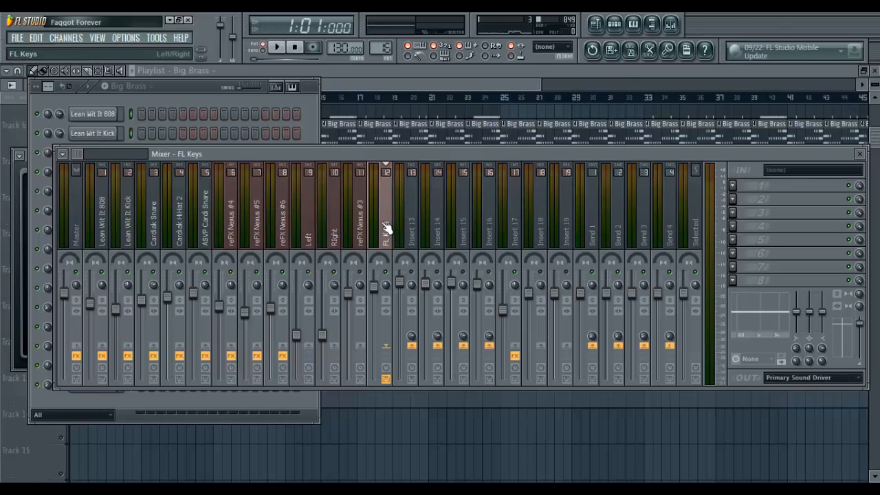
left_click(308, 346)
left_click(335, 346)
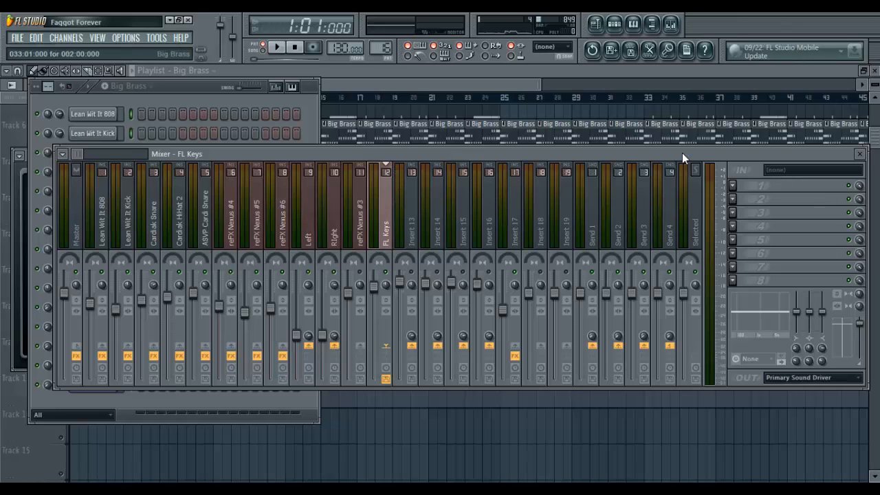
left_click(745, 182)
left_click(721, 137)
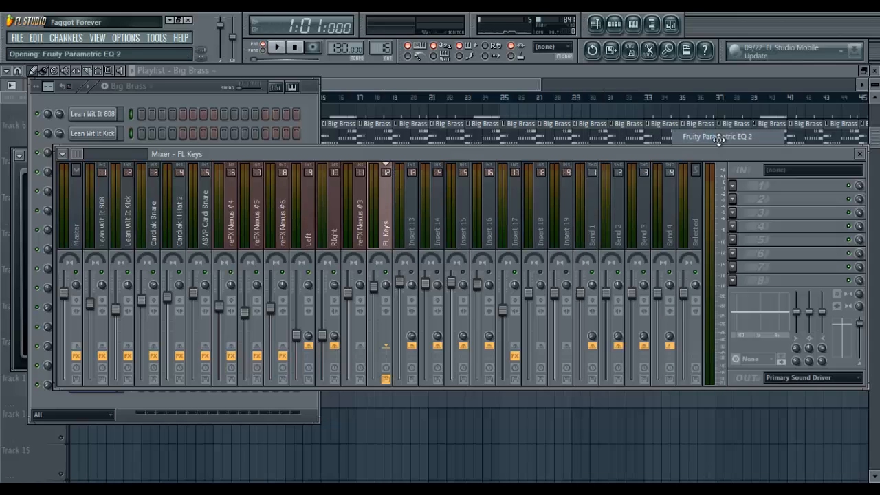
Step: Switch to Pattern 20 and play it with the FL Keys track's Fruity Parametric EQ 2 in view
left_click(131, 85)
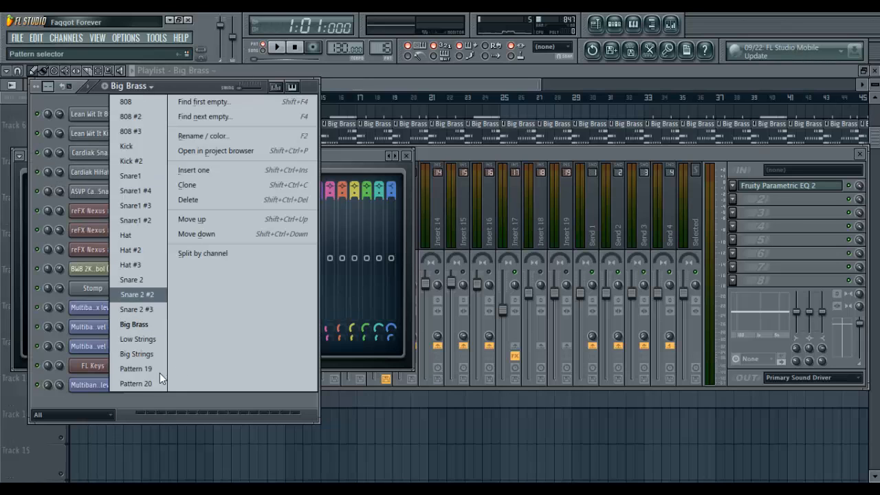
left_click(143, 383)
left_click(360, 157)
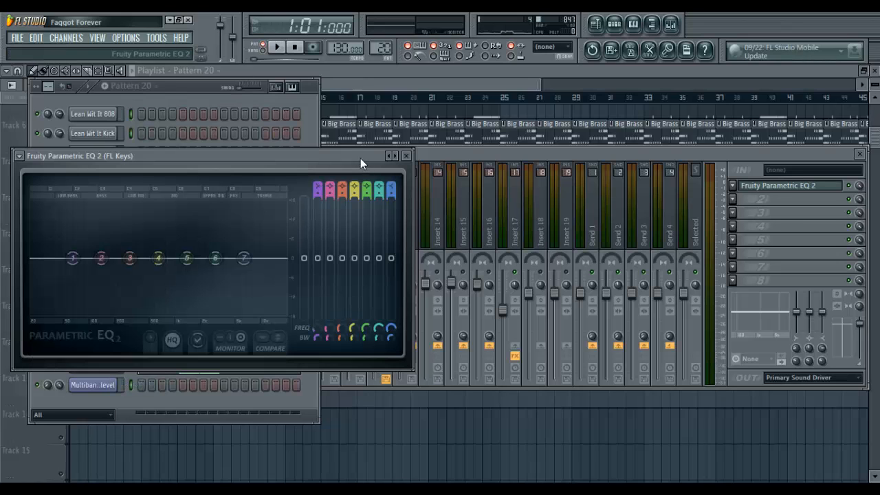
left_click(277, 49)
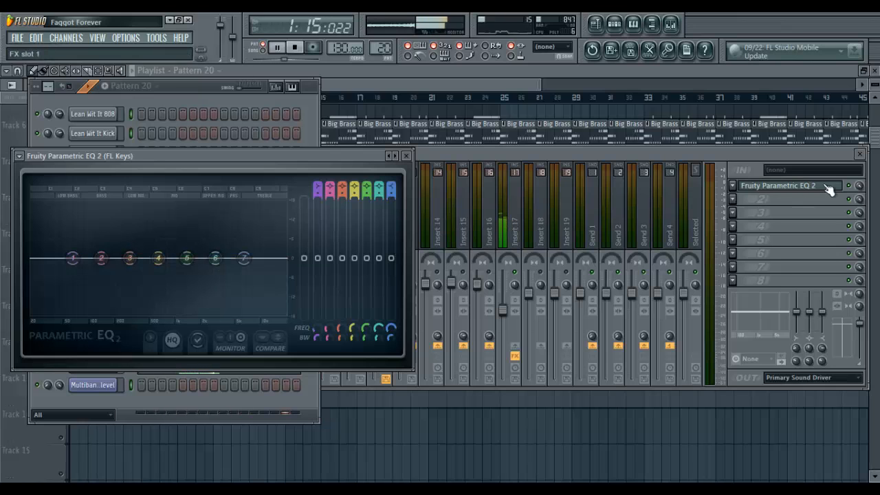
Step: Select the Insert 17 mixer track, open its Fruity Multiband Compressor and load Fruity Parametric EQ 2 in the third effect slot
left_click(512, 211)
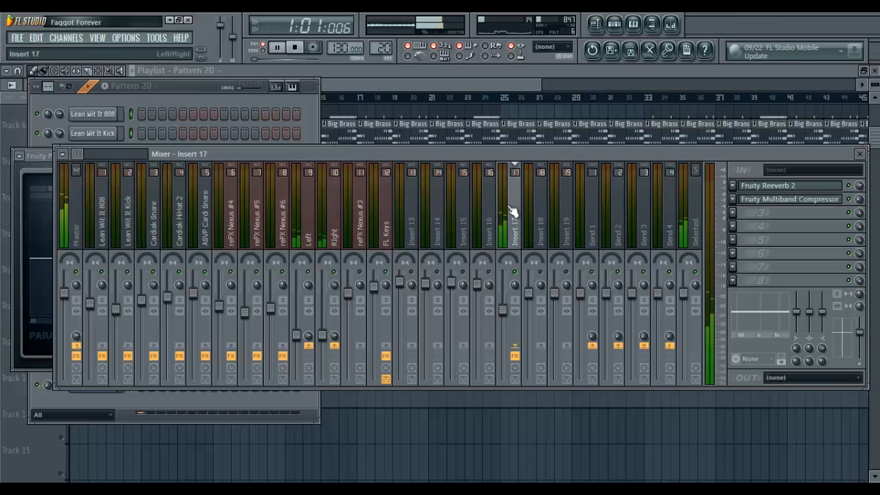
left_click(775, 203)
left_click(733, 211)
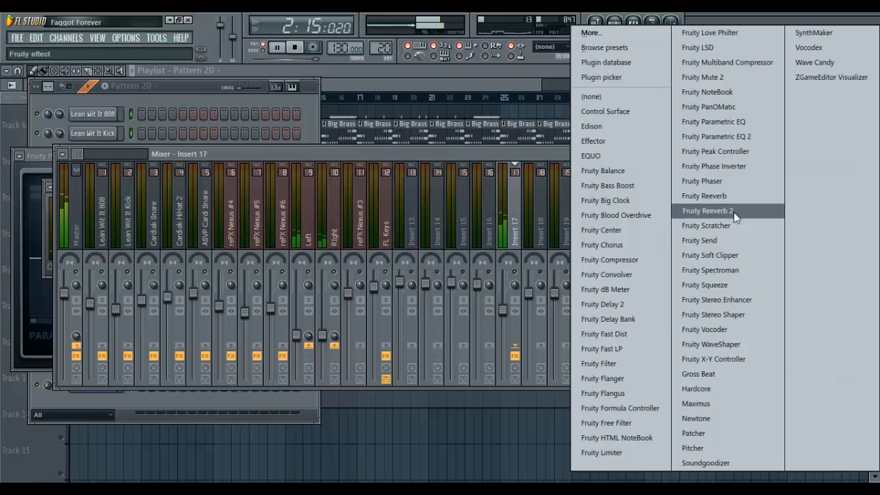
left_click(731, 137)
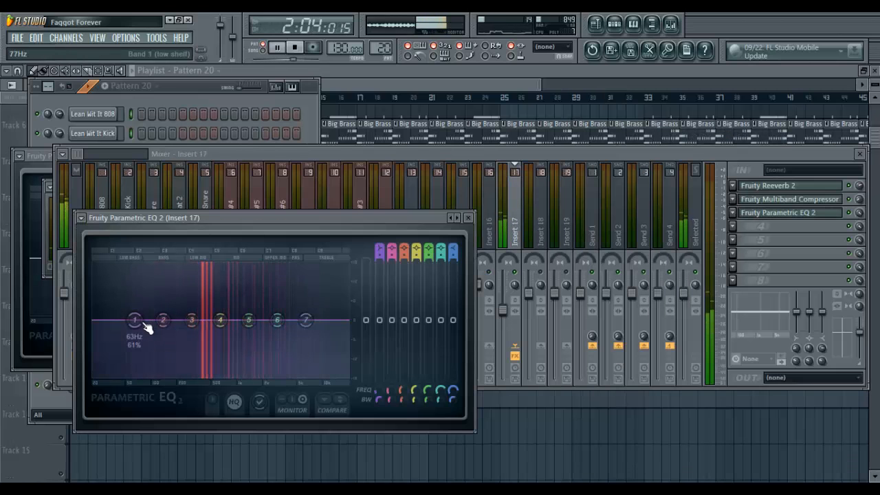
Step: Boost band 1 of the Insert 17 EQ fully at about 324 Hz and audition Pattern 20 with it
left_click_drag(144, 325, 197, 265)
key("space")
key("space")
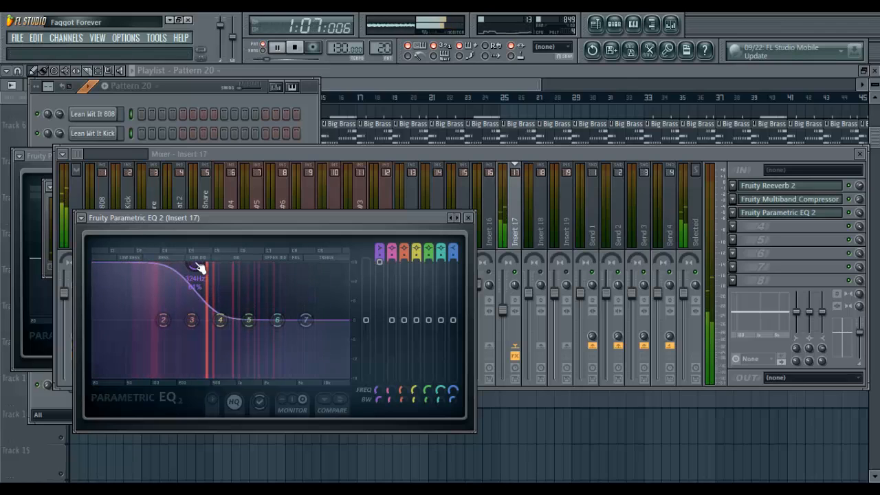
Step: Set Insert 17's EQ band 1 to full cut at about 78 Hz and roll off the extreme highs with band 7, auditioning Pattern 20
left_click_drag(199, 268, 177, 382)
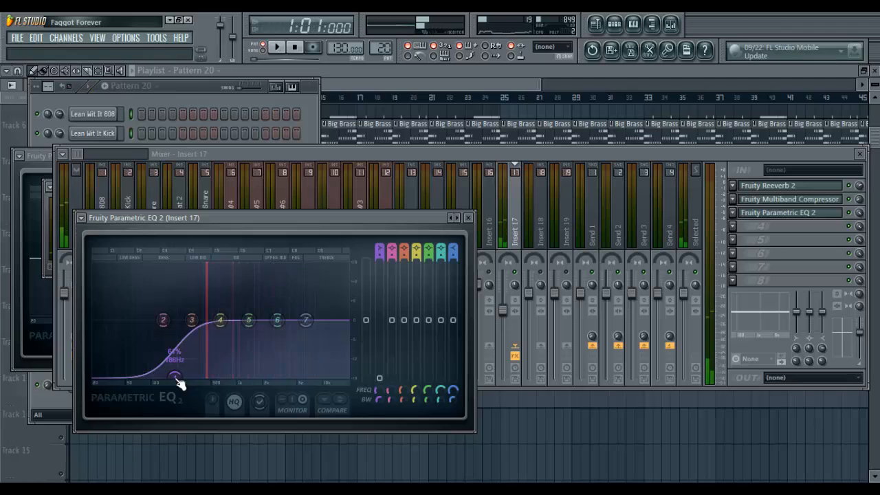
left_click_drag(170, 378, 153, 377)
left_click_drag(306, 333, 352, 362)
key("space")
key("space")
key("space")
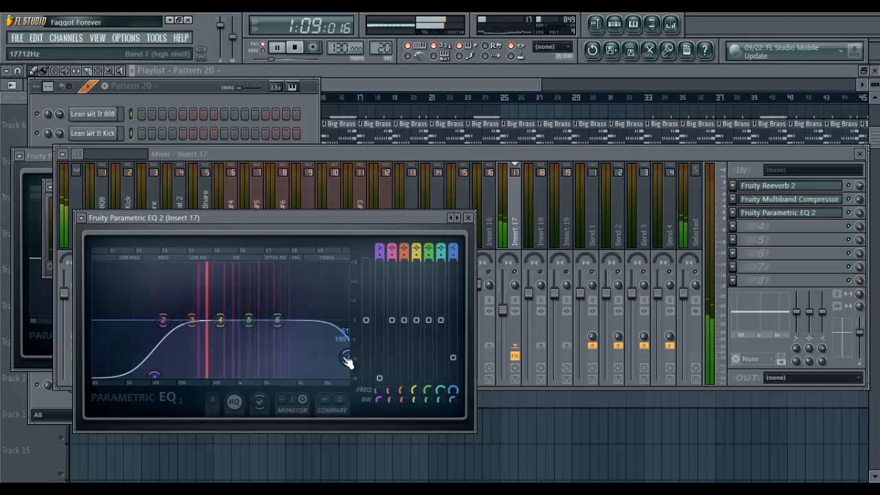
left_click_drag(155, 369, 144, 378)
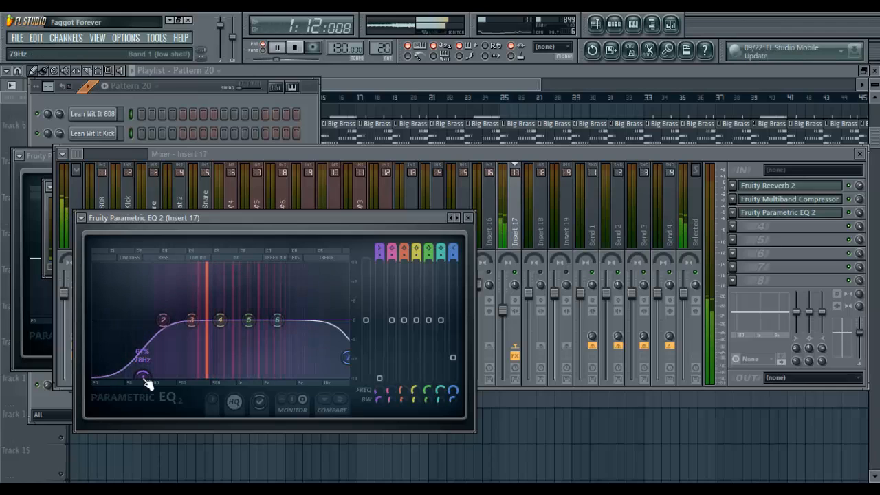
key("space")
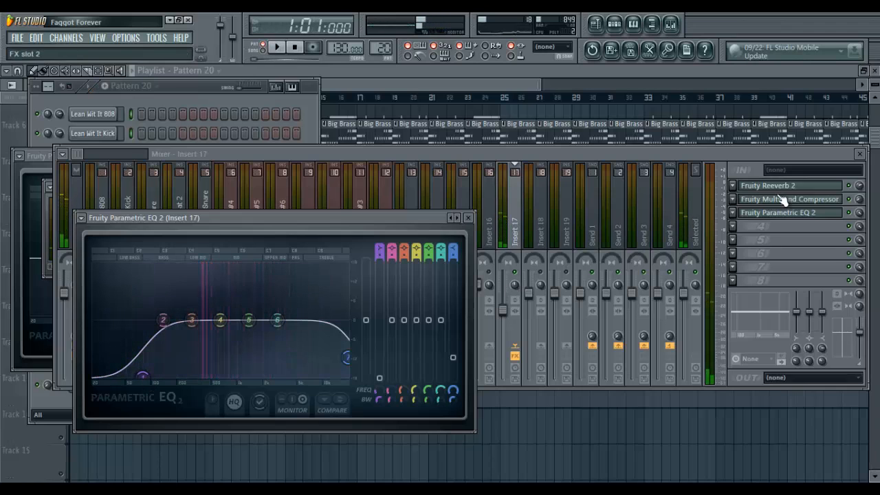
Step: Bring up the Playlist without the Mixer and EQ windows, and show the step sequencer with Pattern 20
left_click(478, 155)
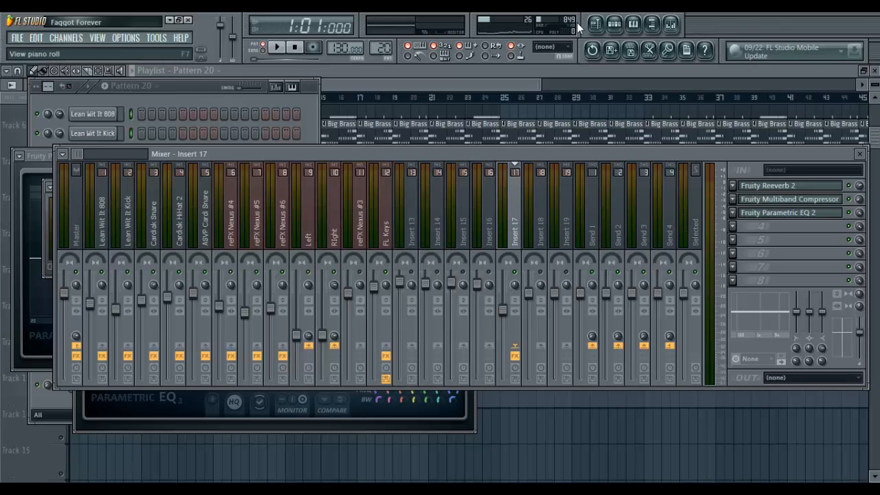
left_click(597, 26)
left_click_drag(512, 84, 438, 17)
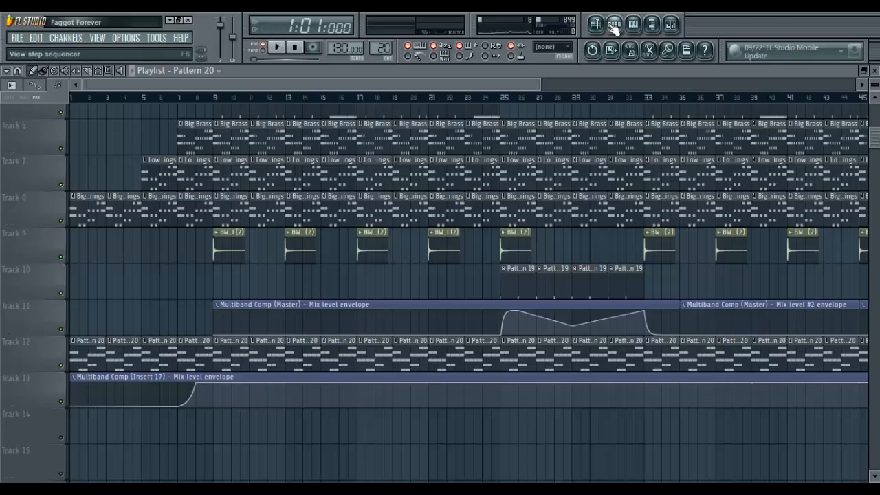
left_click(613, 24)
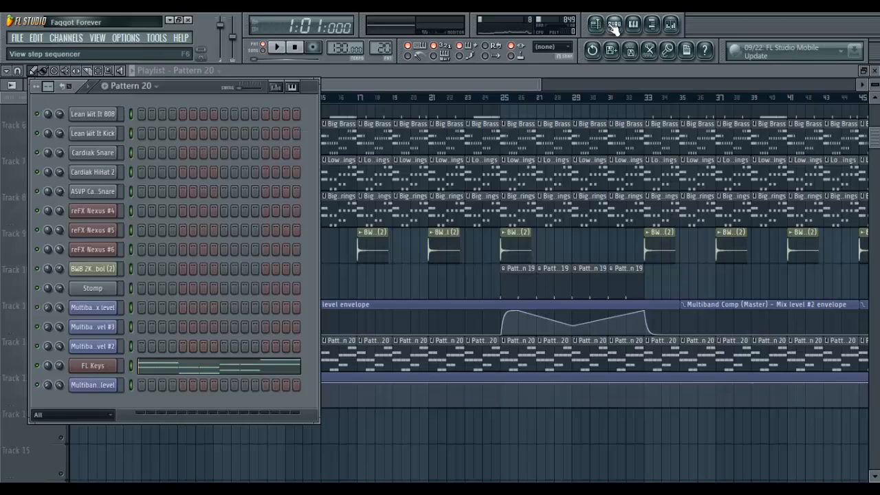
Step: Open the channel settings of the Multiband Comp mix level, mix level #3 and Stomp channels in turn
left_click(111, 308)
left_click(108, 327)
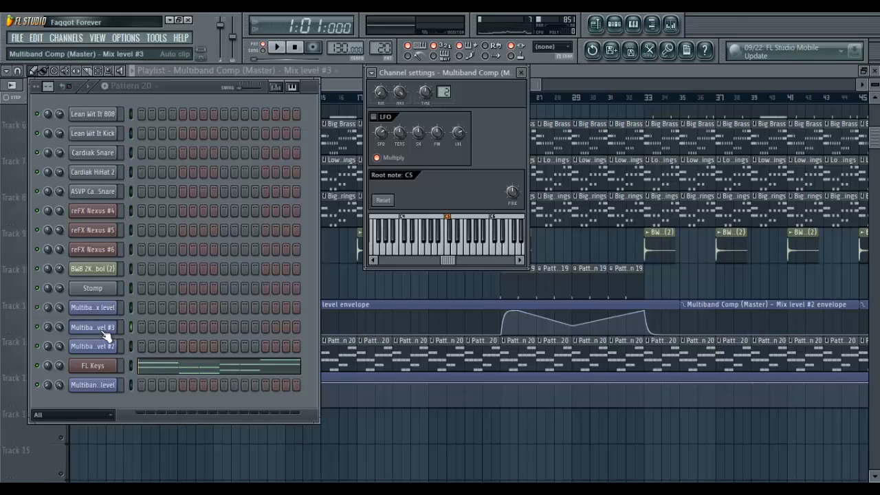
left_click(110, 288)
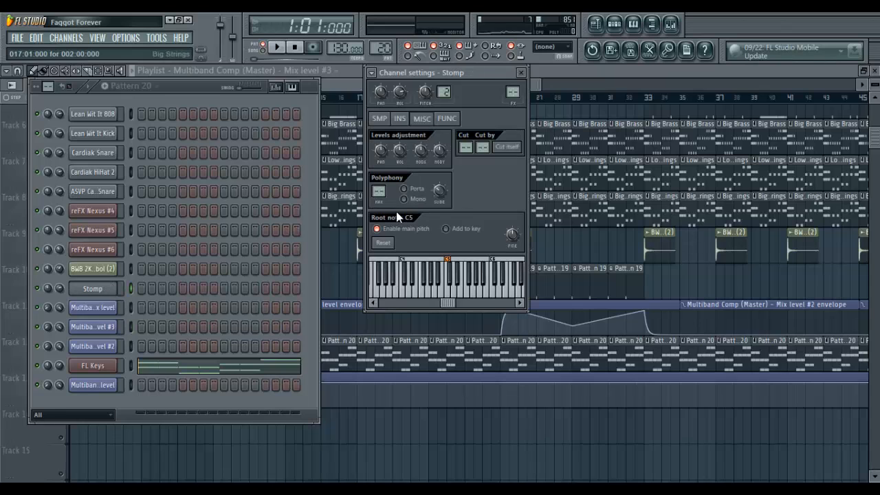
Step: Return to the Playlist and review the arrangement from Track 1 down
left_click(599, 75)
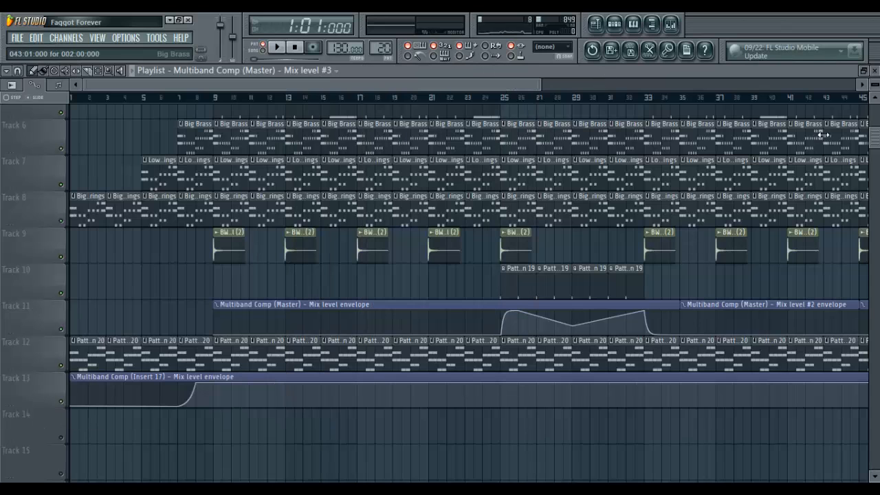
left_click_drag(874, 140, 873, 113)
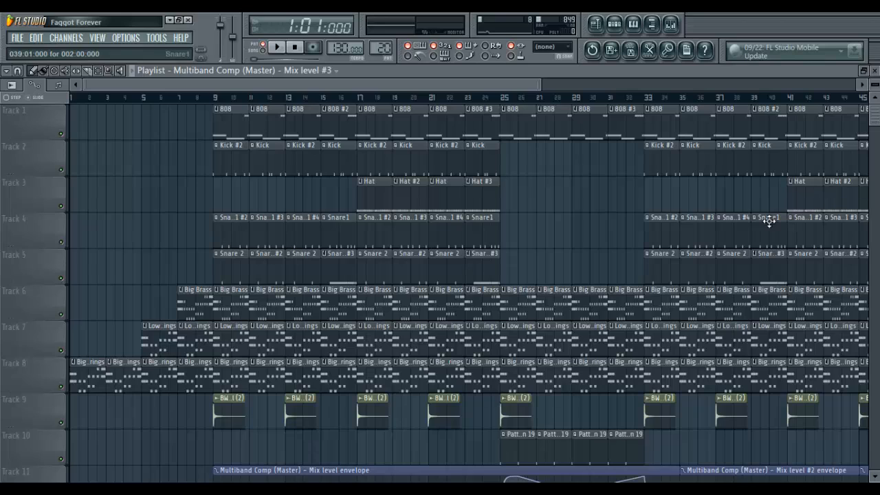
left_click(653, 488)
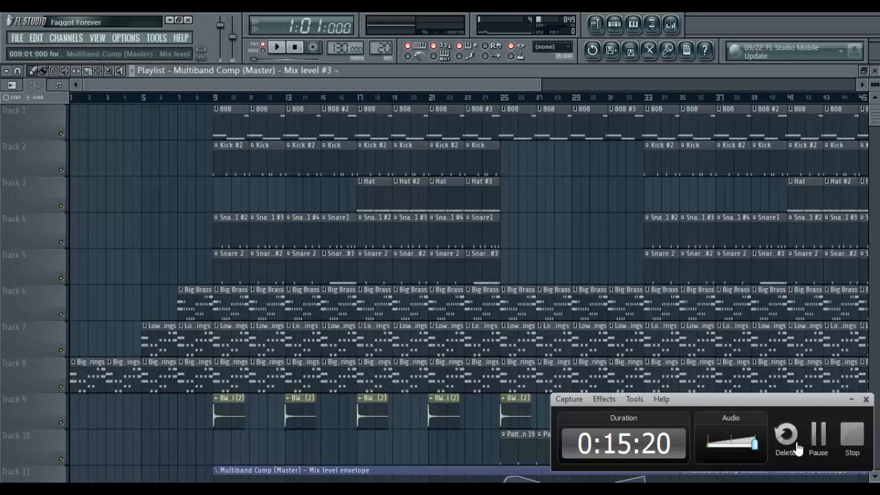